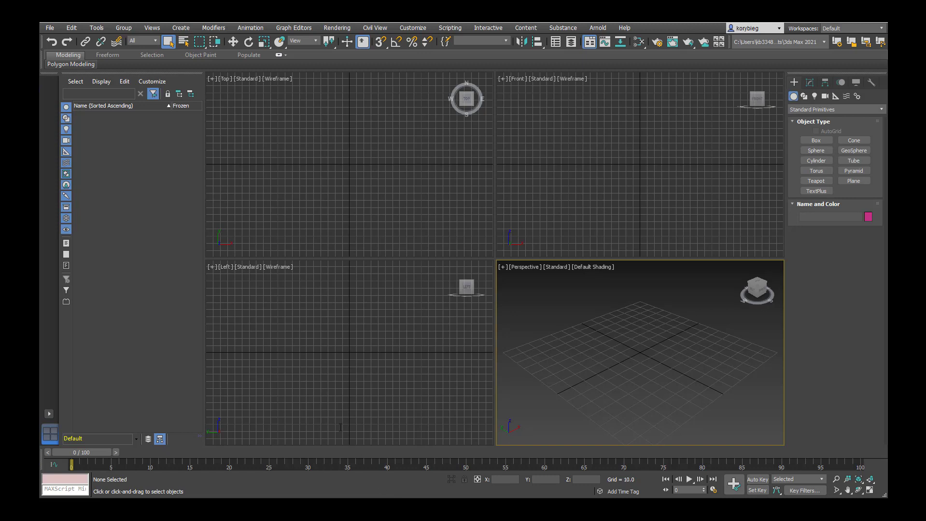
- Open the File menu over the empty scene
left_click(49, 29)
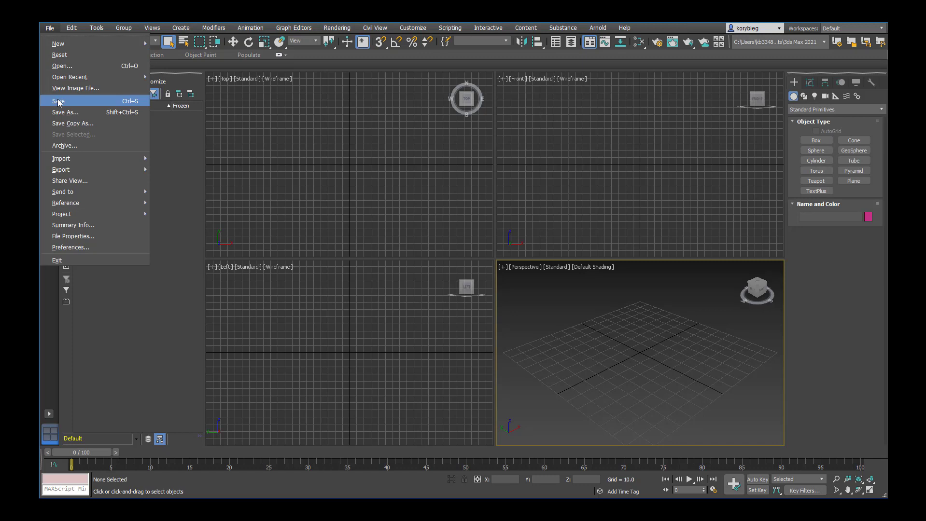
- Browse the File menu's Save As, Import, Export and Send to submenus
key("Down")
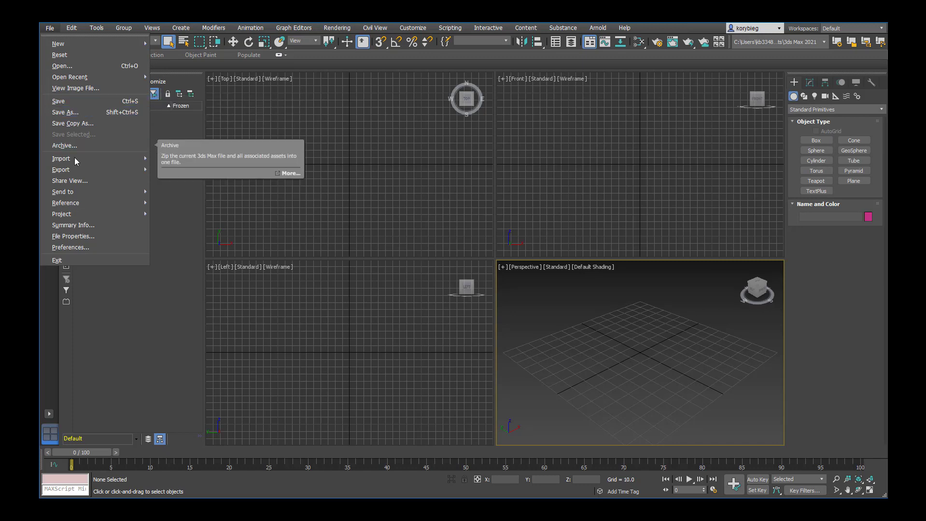
mouse_move(75, 158)
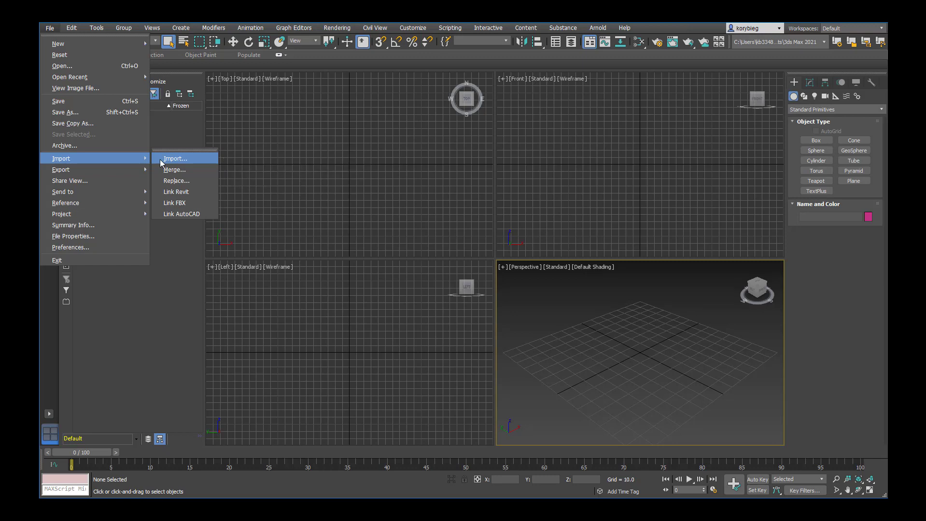
mouse_move(143, 170)
mouse_move(99, 170)
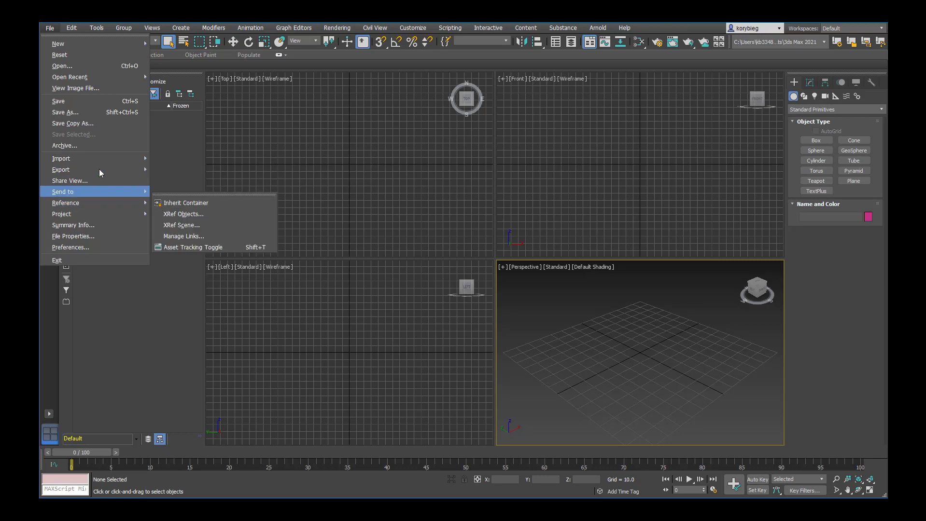
mouse_move(146, 189)
mouse_move(206, 204)
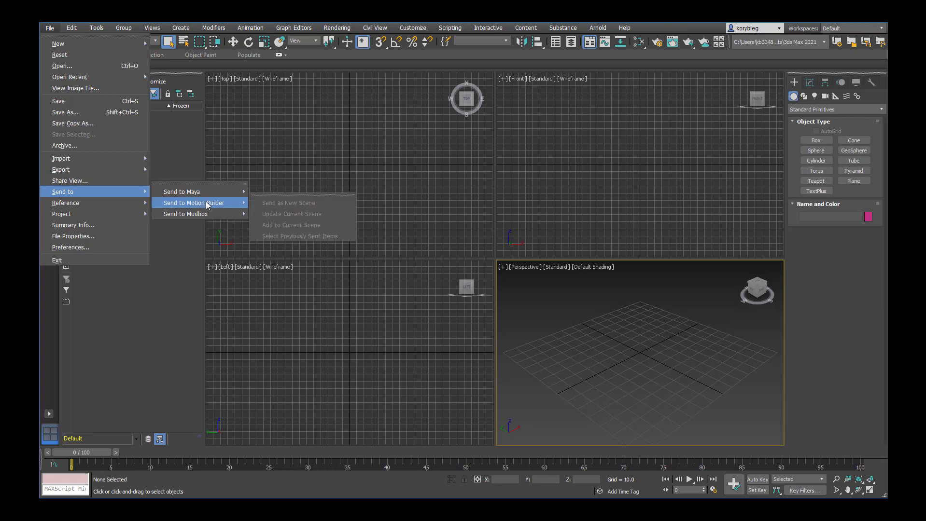
- Browse the Edit menu, reading the Move command's description, then the Tools menu
left_click(72, 29)
left_click(72, 29)
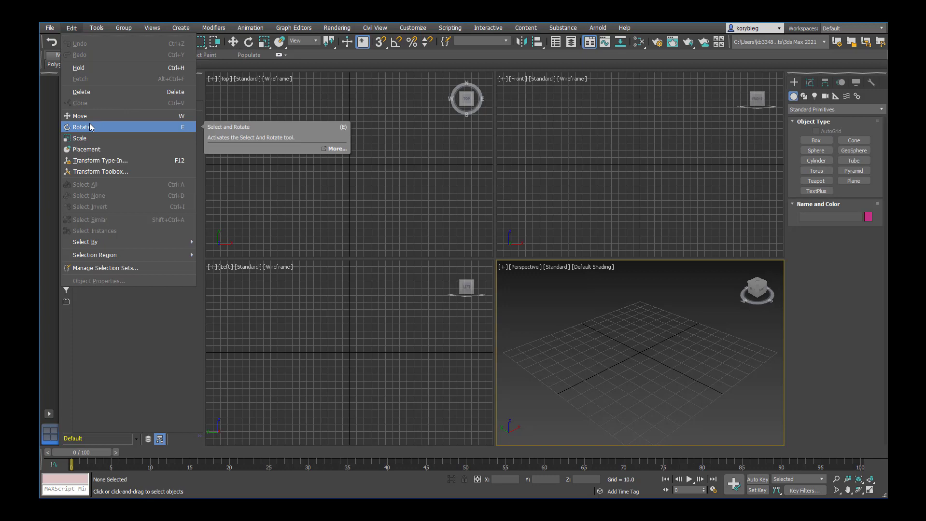
key("Up")
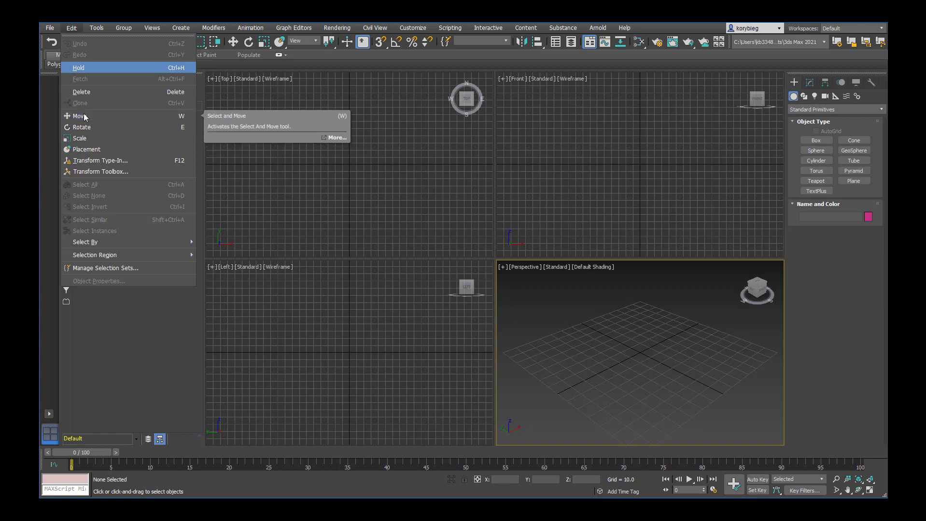
mouse_move(95, 29)
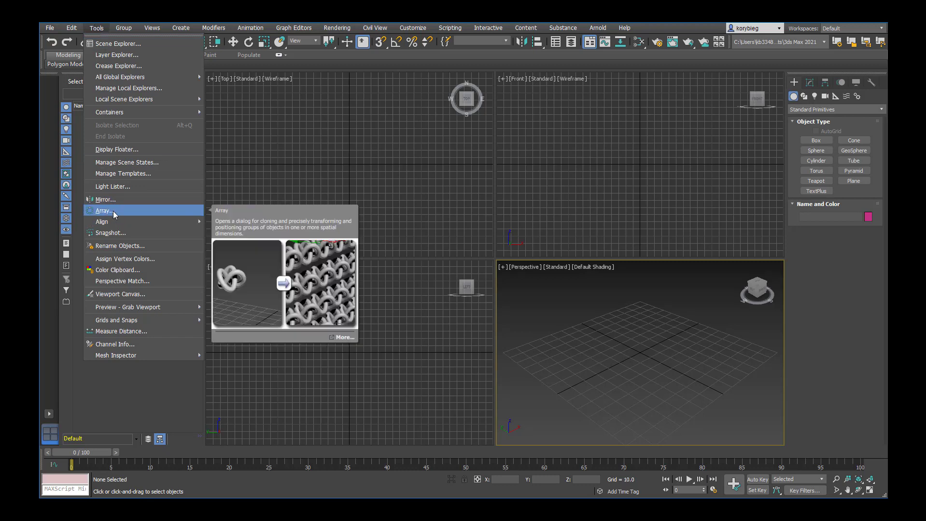
- Step through the Group menu's Ungroup, Open and Close commands, then the Views and Create menus
key("Right")
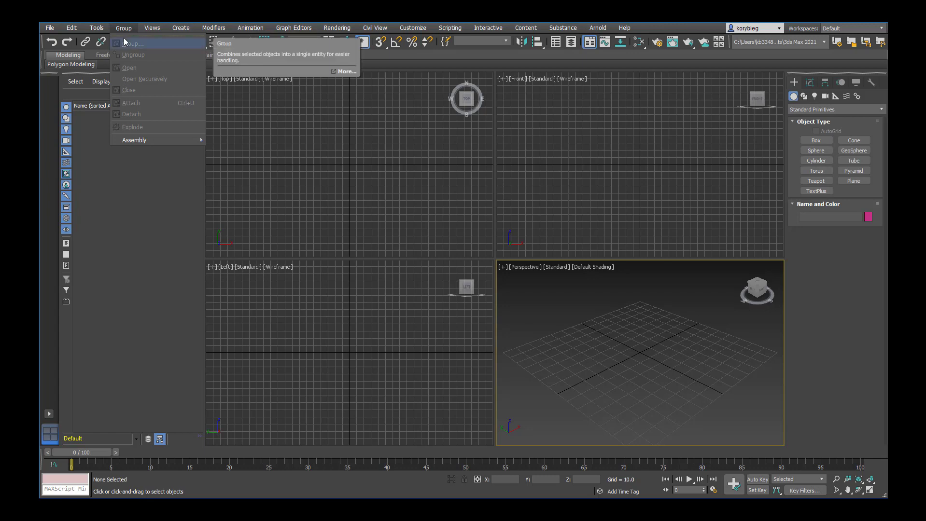
key("Down")
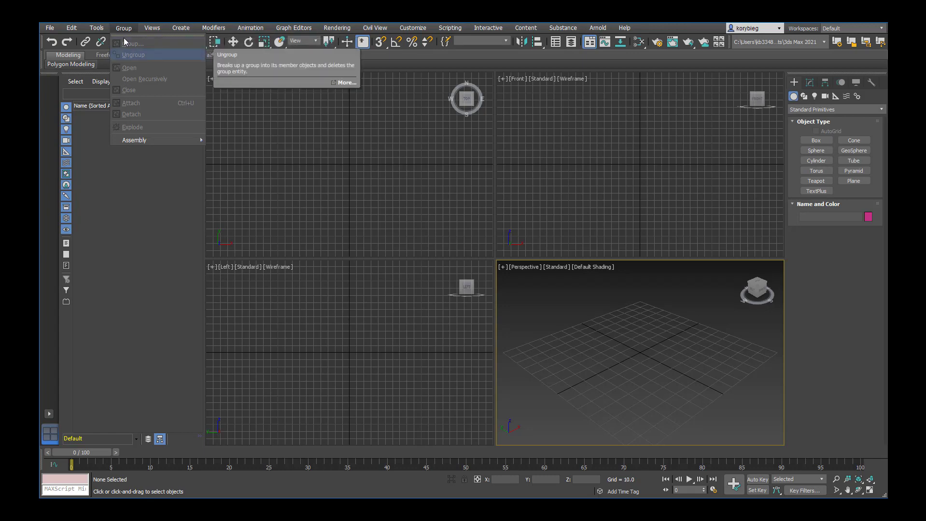
key("Down")
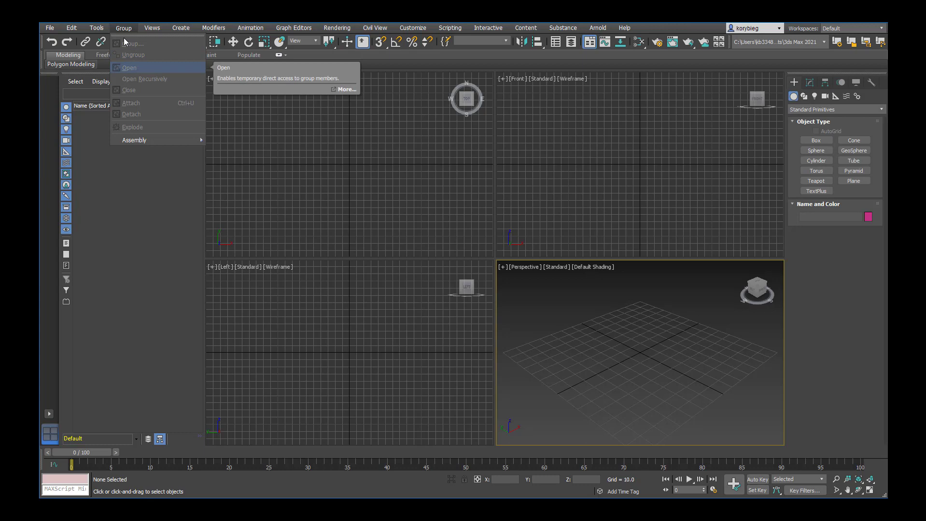
key("Down")
key("Down")
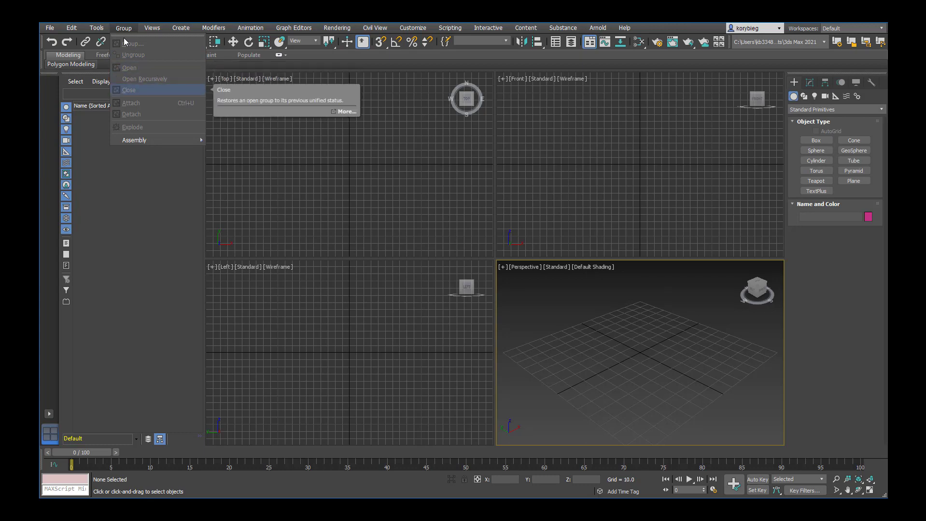
mouse_move(150, 28)
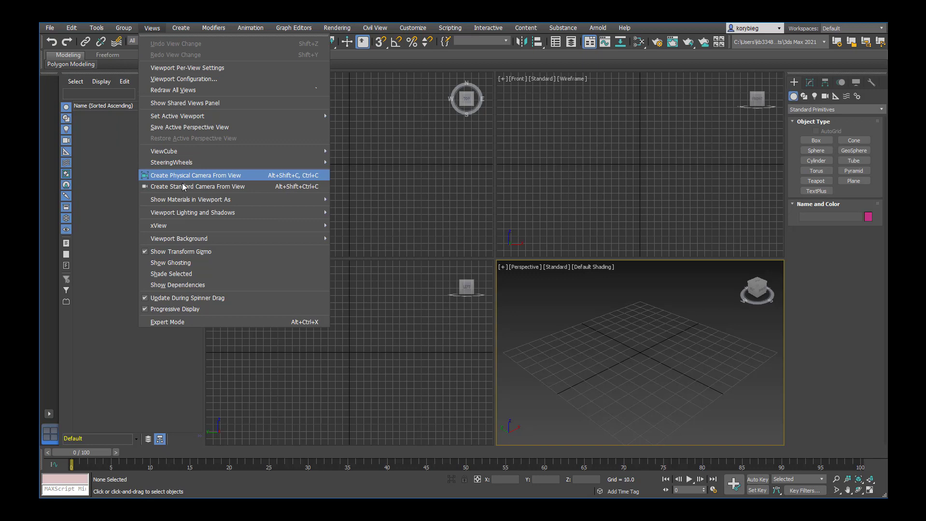
mouse_move(189, 29)
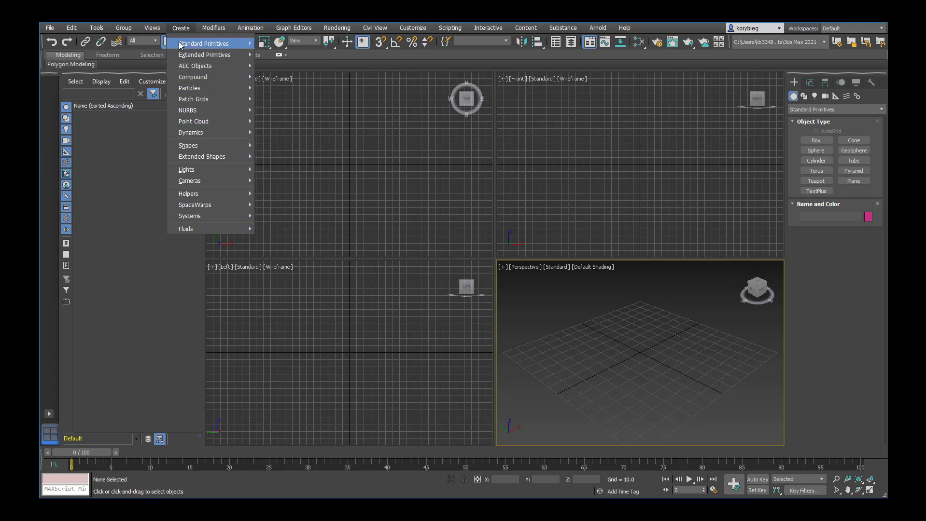
- Look at Create > Standard Primitives and pick Box in the Create panel
mouse_move(180, 45)
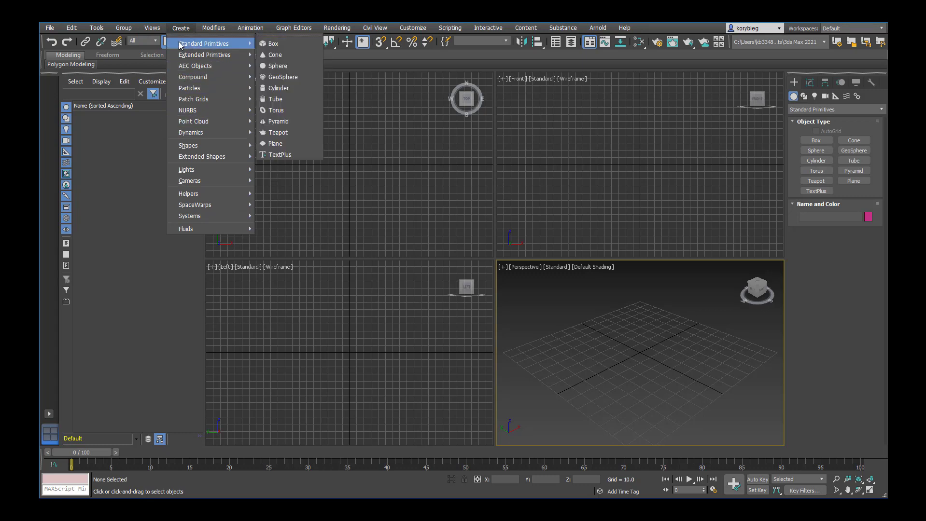
left_click(797, 83)
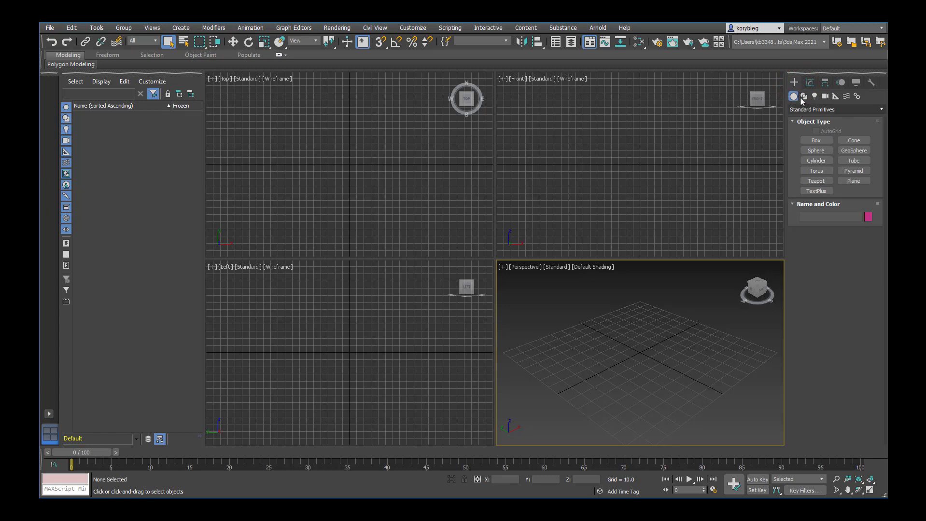
left_click(811, 140)
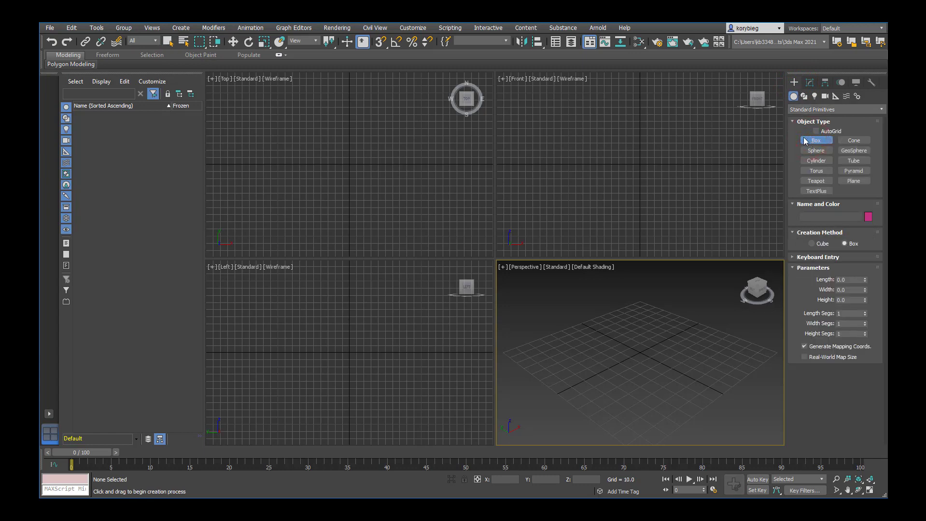
- Browse the Modifiers menu categories, including Conversion, then show the empty Modify panel
left_click(211, 30)
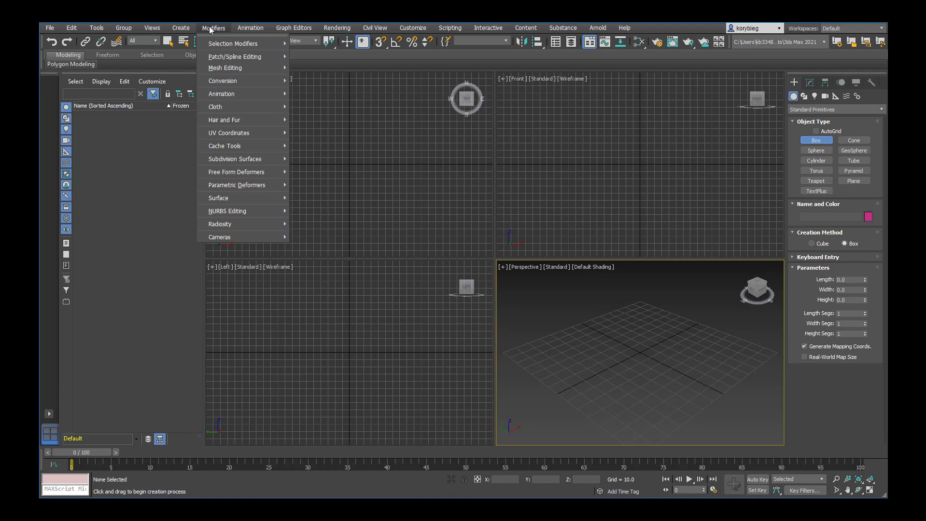
mouse_move(230, 107)
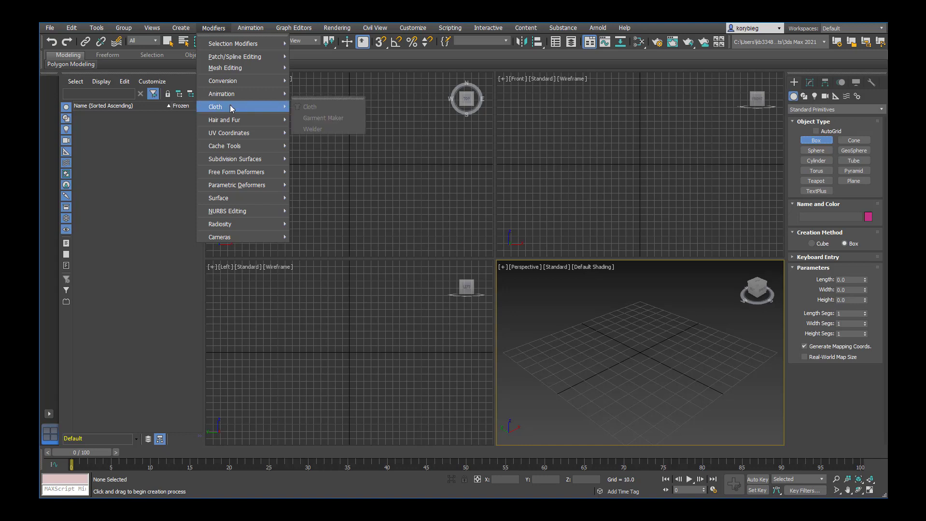
key("Up")
key("Up")
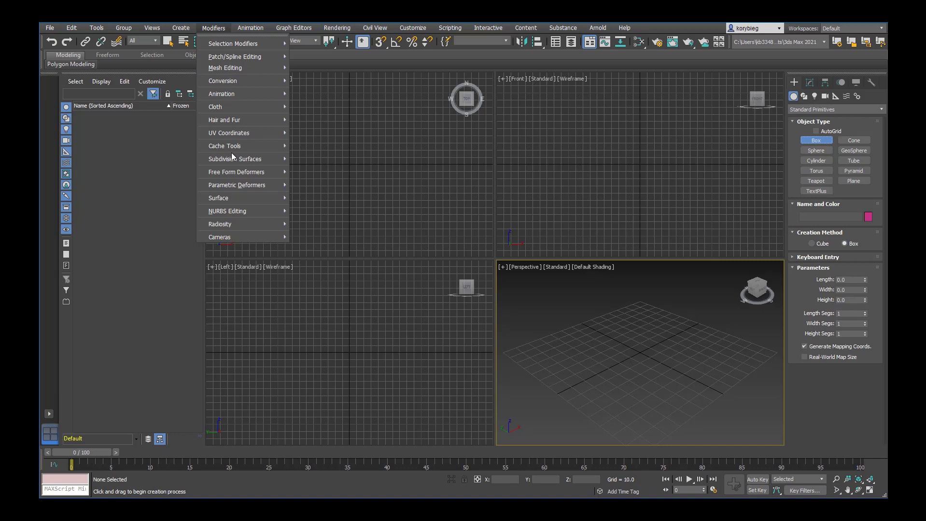
mouse_move(236, 150)
left_click(810, 83)
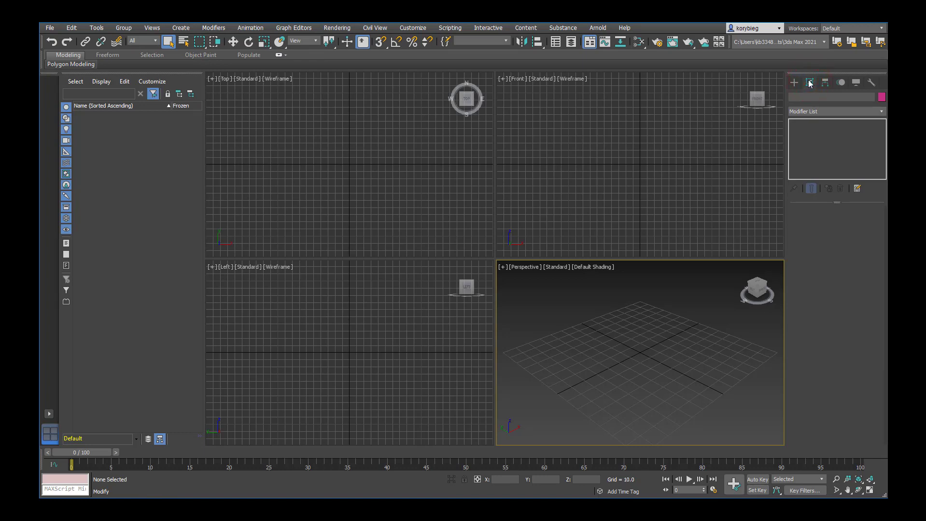
- Toggle between the Create and Modify panels, then look over the Animation menus
left_click(794, 83)
left_click(810, 83)
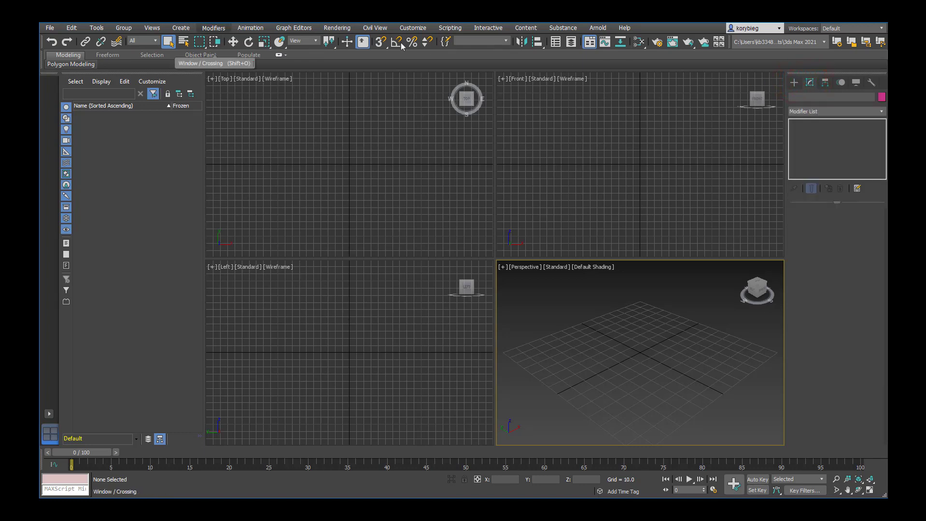
left_click(250, 29)
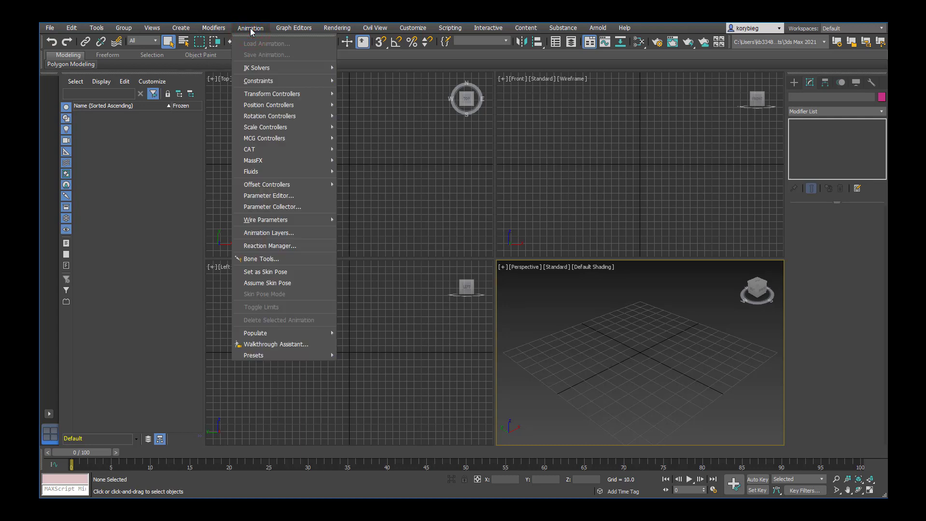
mouse_move(283, 28)
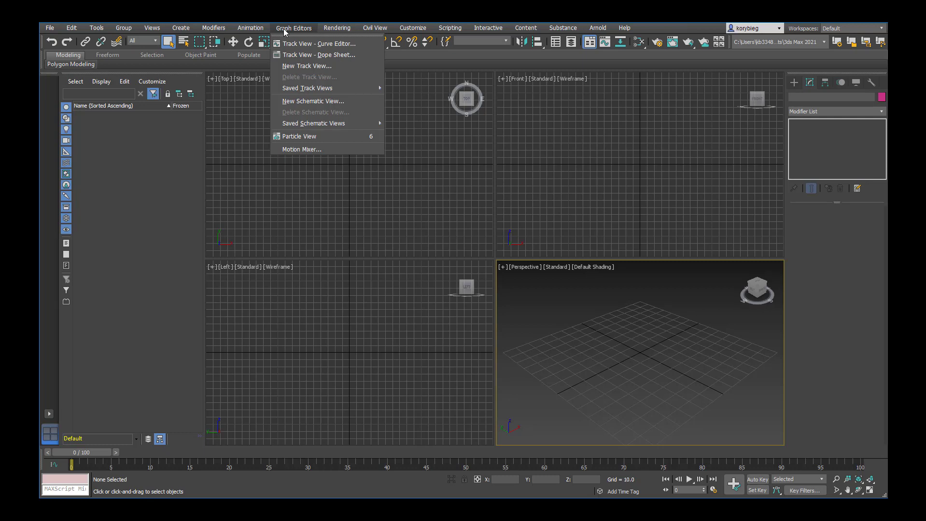
- Step through the Rendering menu's Render, Exposure Control, Effects and Material Editor, then Civil View and Customize
mouse_move(332, 29)
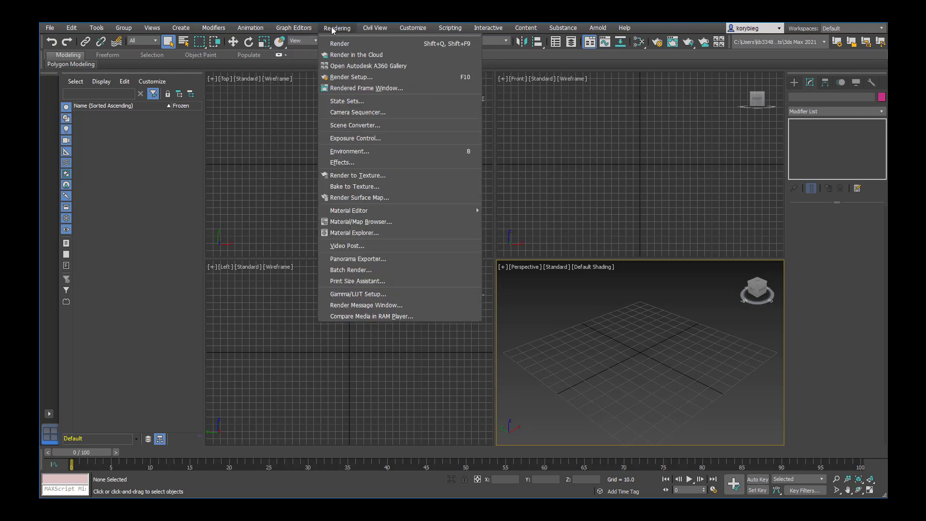
key("Down")
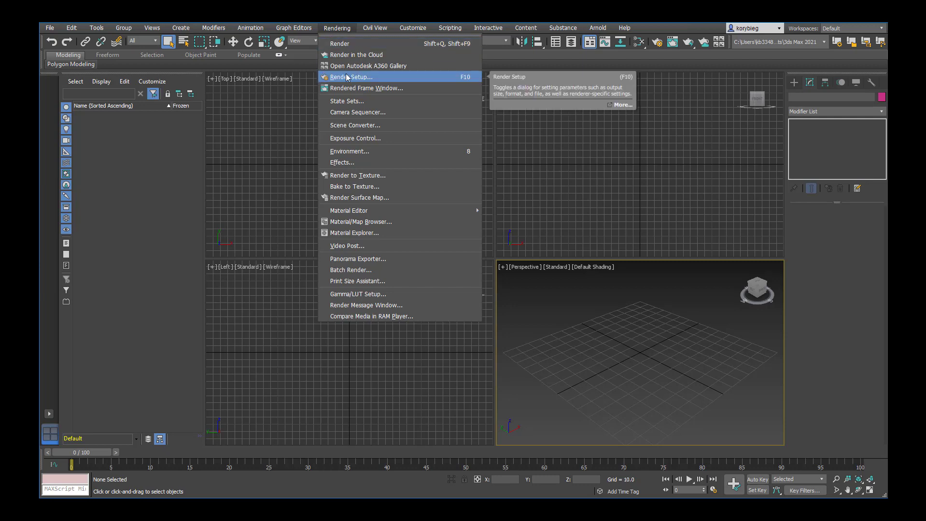
key("Up")
key("Up")
key("Up")
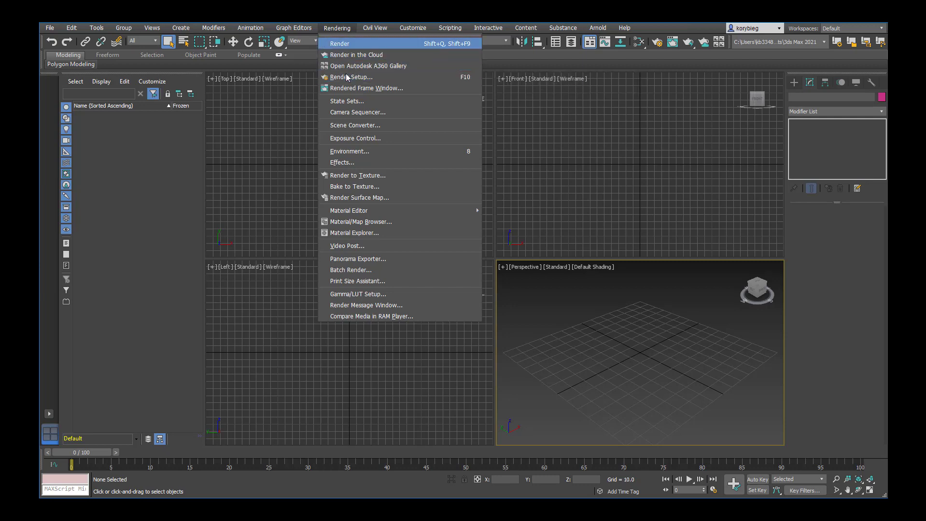
key("Up")
key("Up")
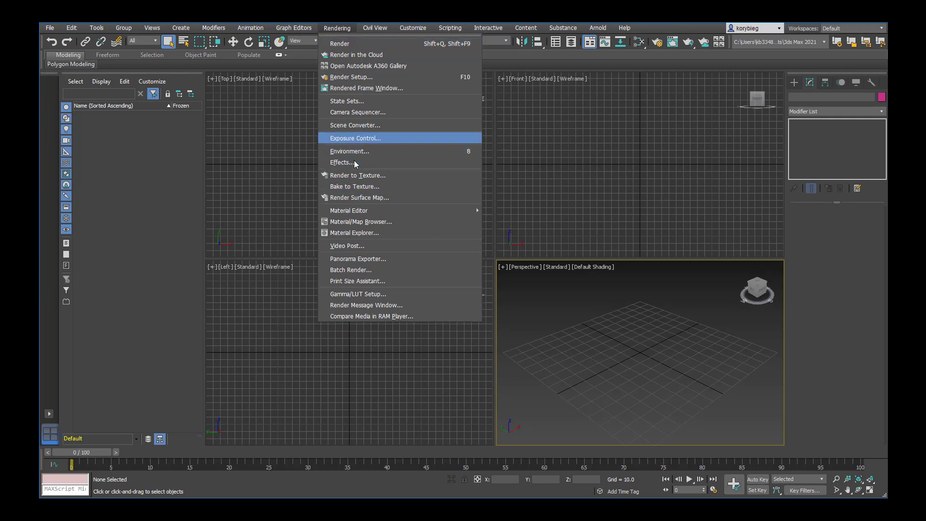
key("Down")
key("Down")
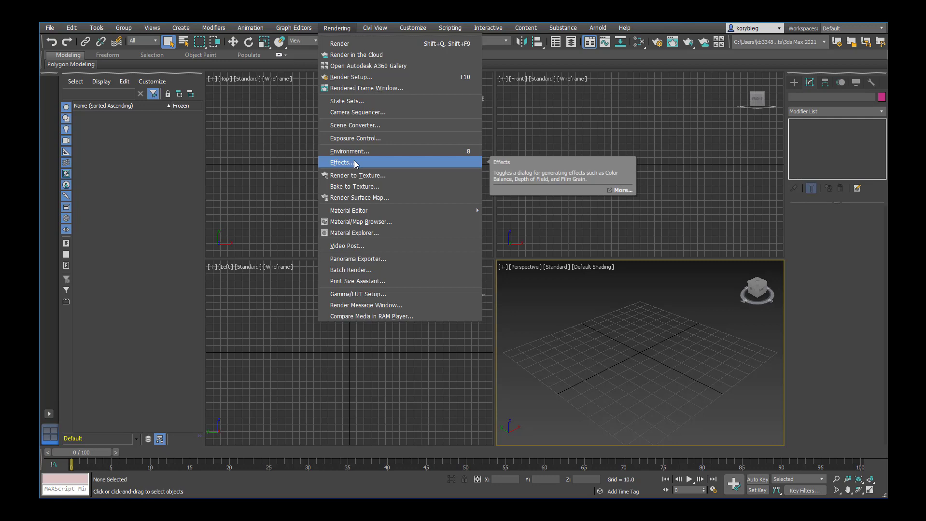
mouse_move(369, 212)
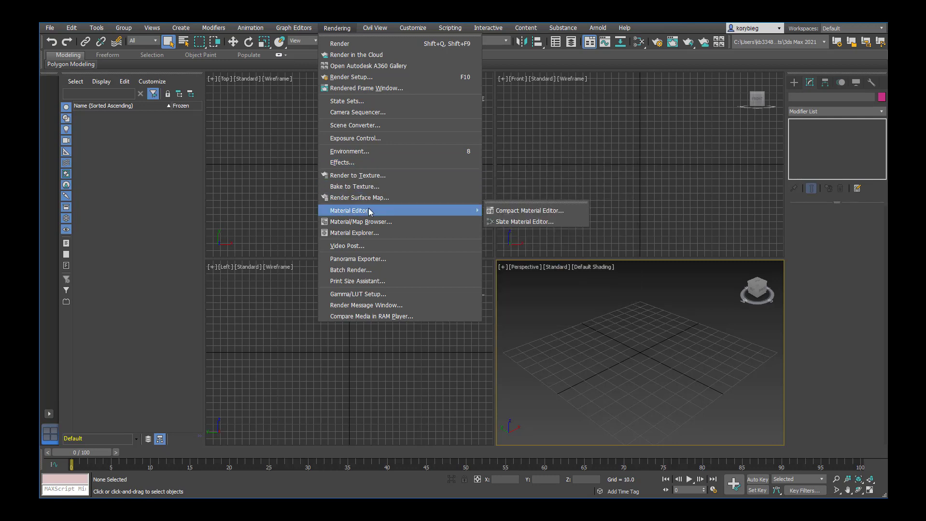
mouse_move(371, 31)
mouse_move(414, 31)
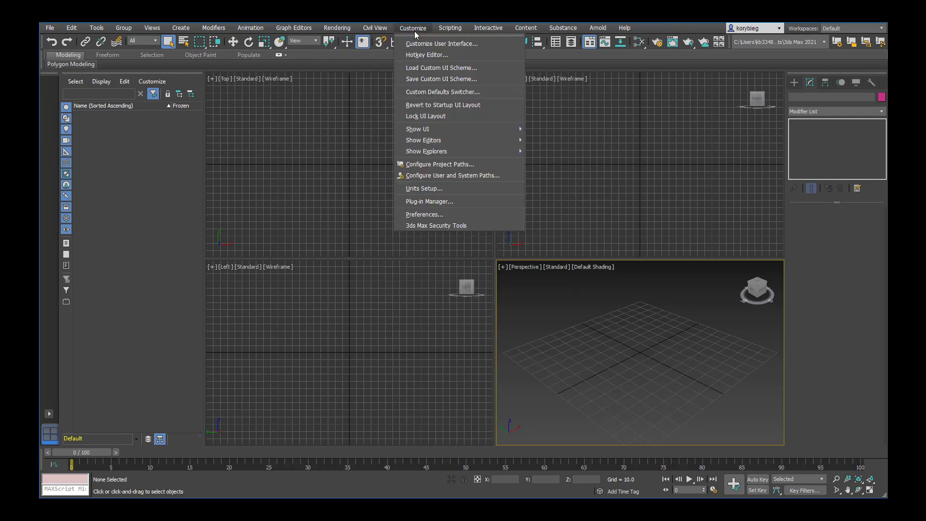
- In Units Setup, set display units to US Standard Feet w/Fractional Inches at 1/32
left_click(425, 188)
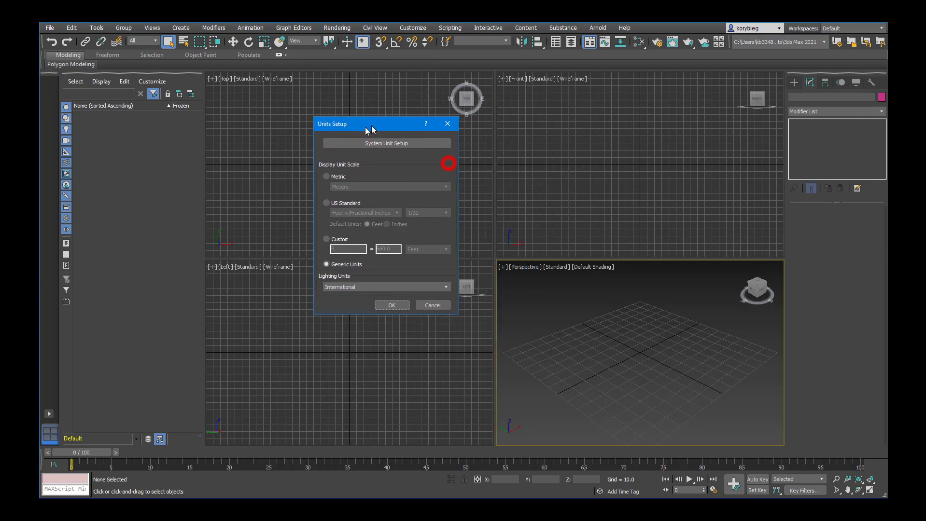
left_click_drag(365, 131, 361, 133)
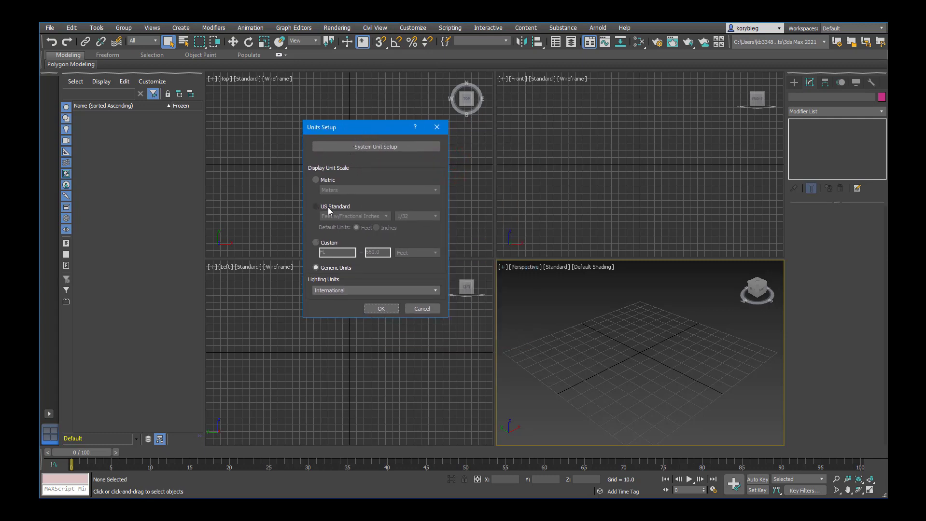
left_click(315, 206)
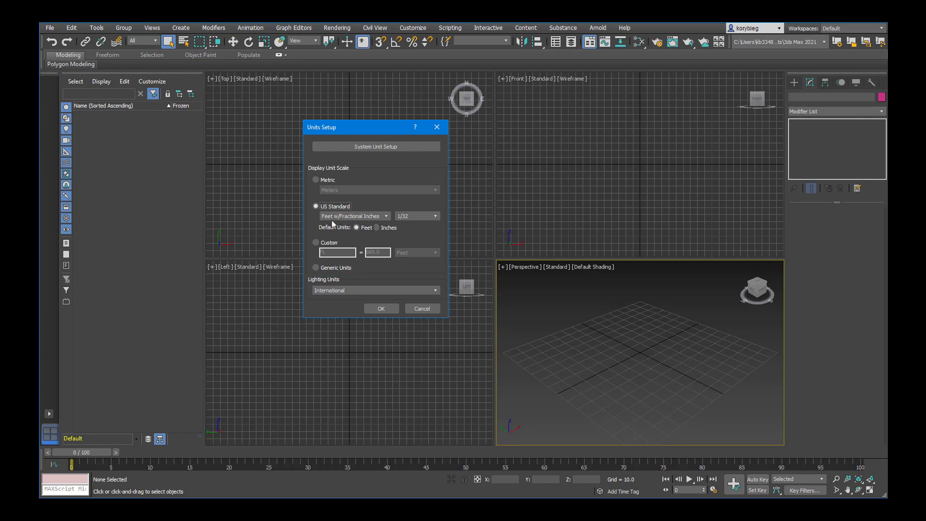
left_click(381, 308)
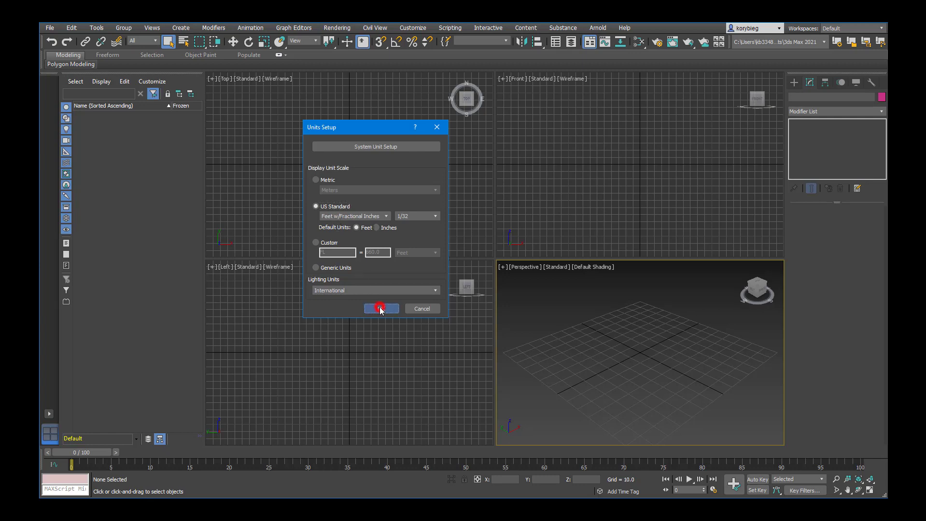
- Look over the Customize and Scripting menus
left_click(412, 28)
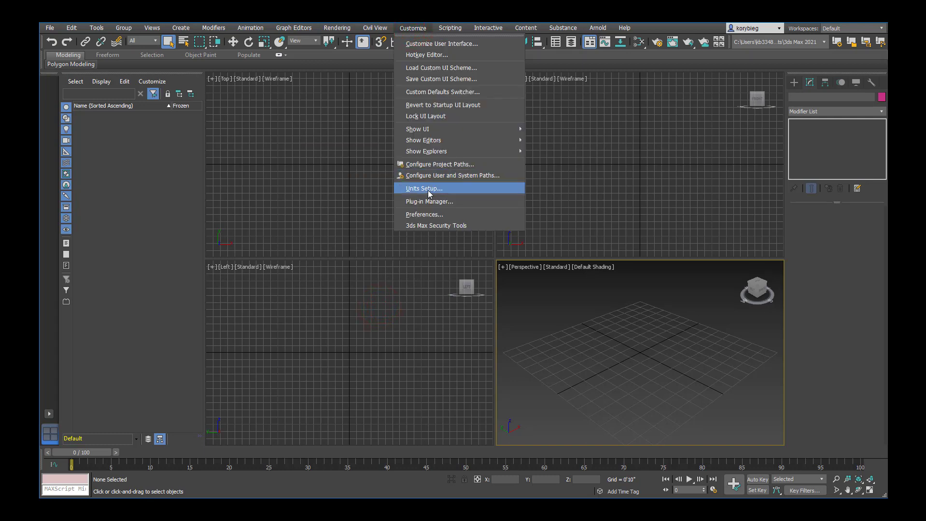
mouse_move(418, 129)
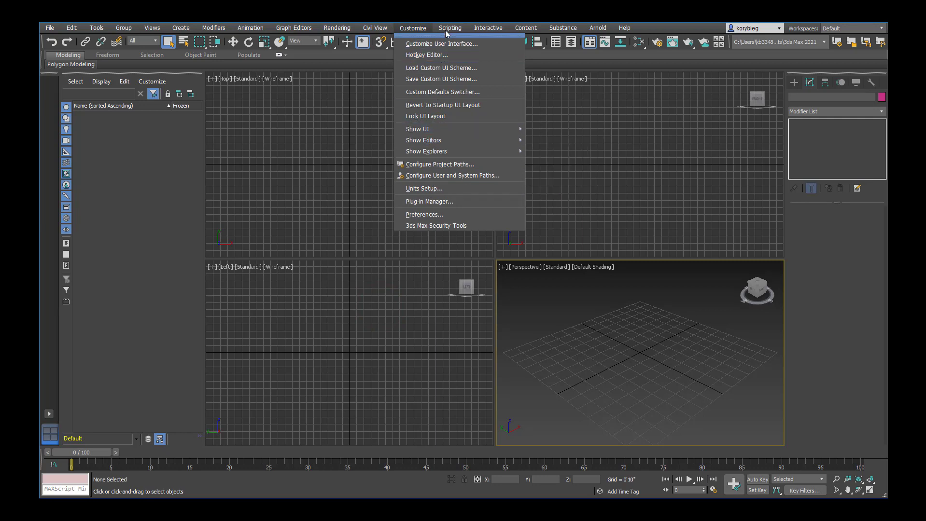
mouse_move(445, 30)
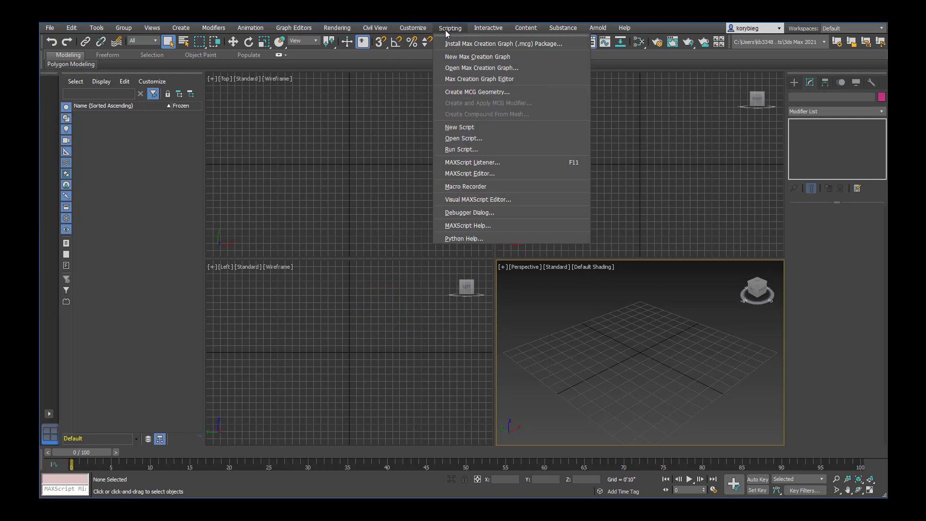
left_click(445, 29)
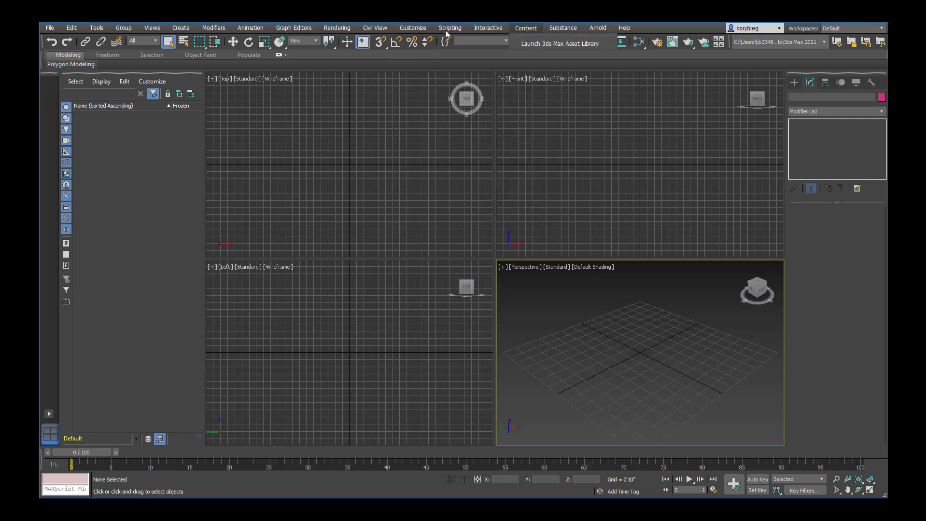
- Browse the Substance, Arnold and Help menus
left_click(562, 28)
left_click(563, 28)
left_click(596, 28)
left_click(596, 29)
left_click(596, 30)
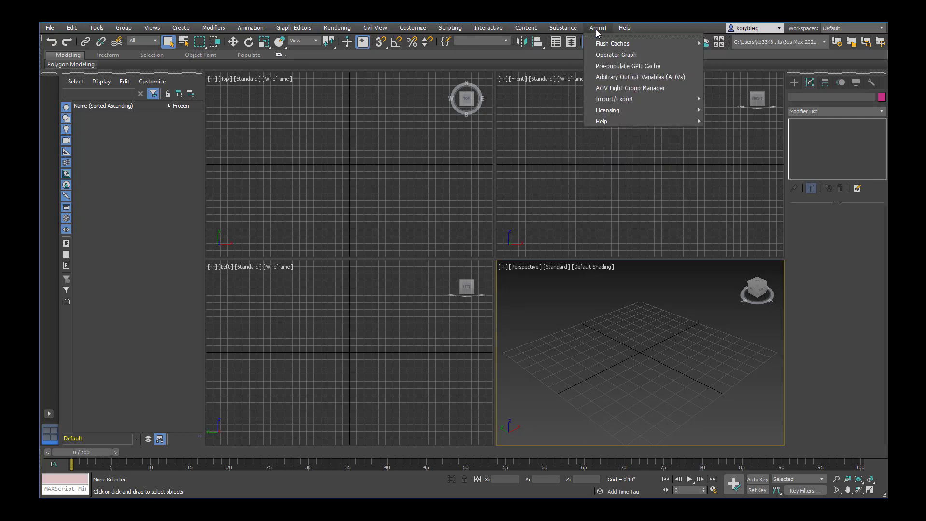
mouse_move(627, 28)
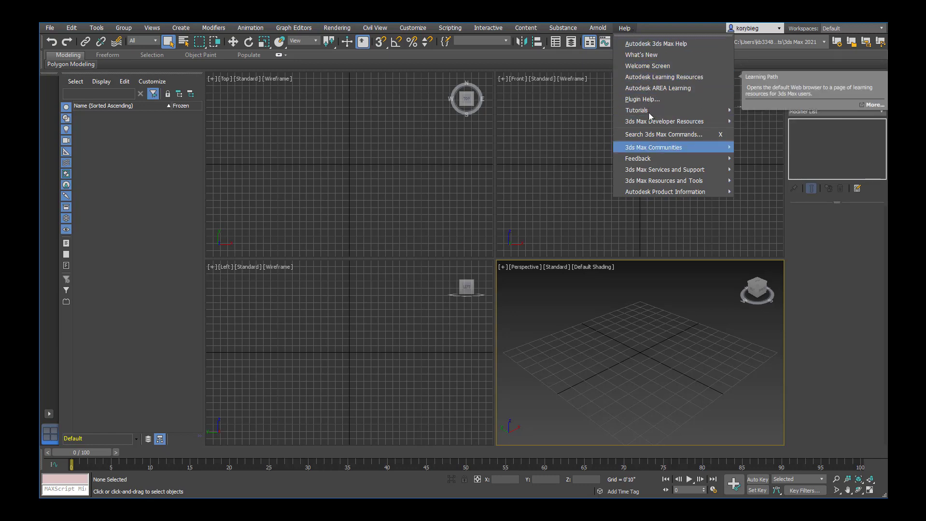
mouse_move(650, 123)
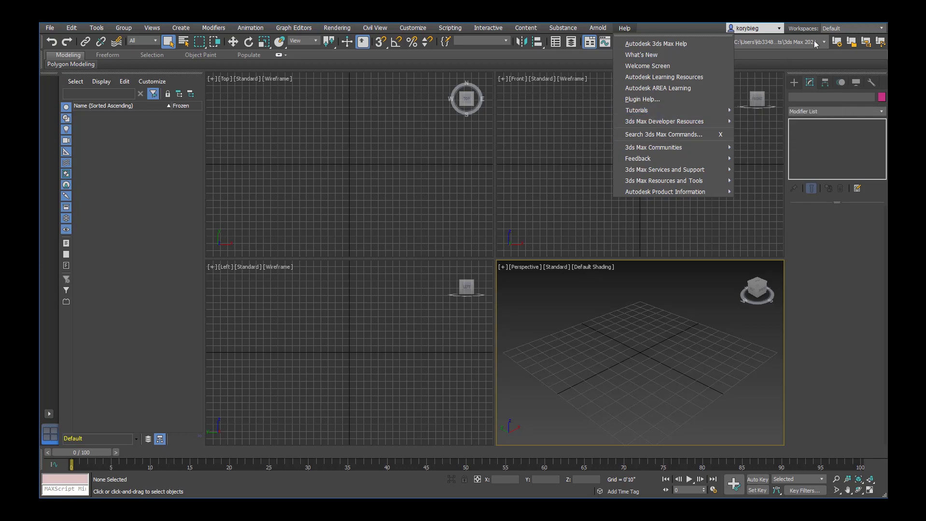
- Check the Workspaces list and leave the Default workspace unchanged
left_click(841, 29)
left_click(841, 29)
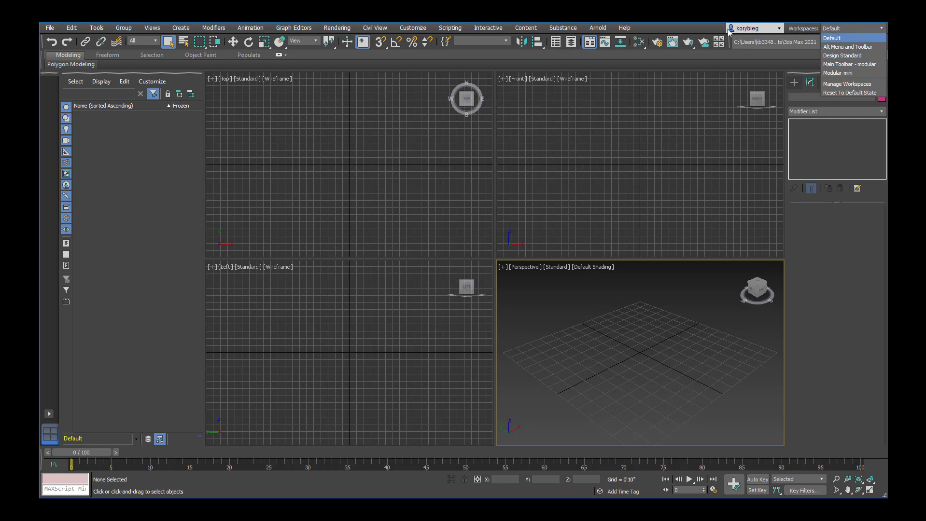
left_click(43, 43)
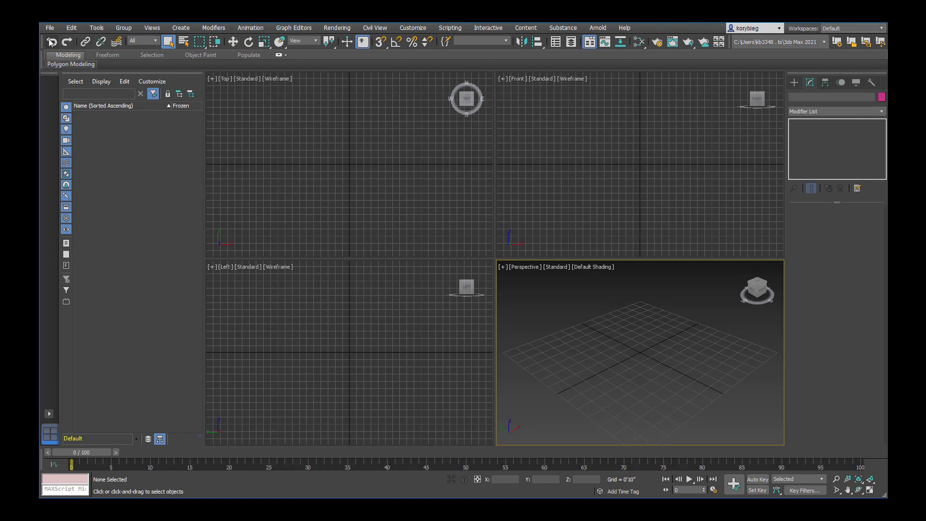
- Close the Edit menu and try Select Object in the empty Perspective view
left_click(71, 28)
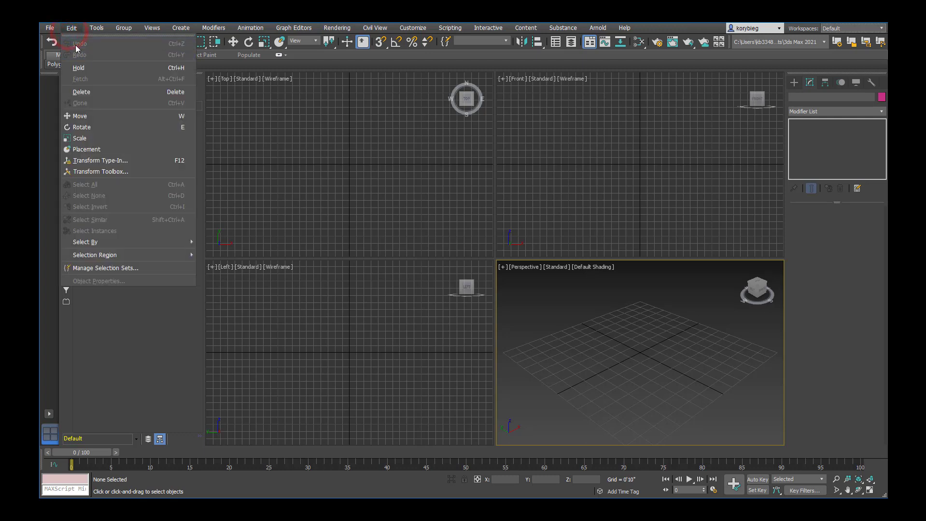
left_click(71, 28)
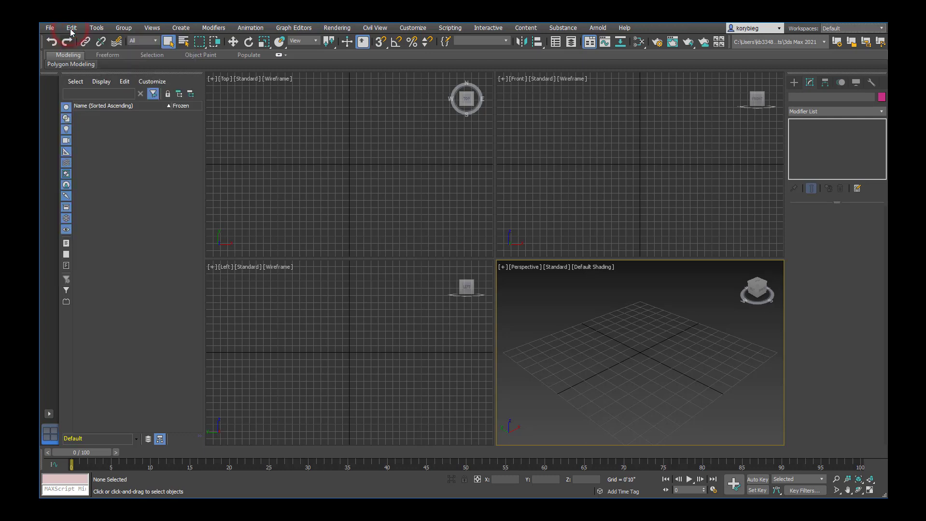
left_click(168, 42)
left_click(170, 44)
left_click(612, 340)
left_click(551, 307)
left_click(590, 349)
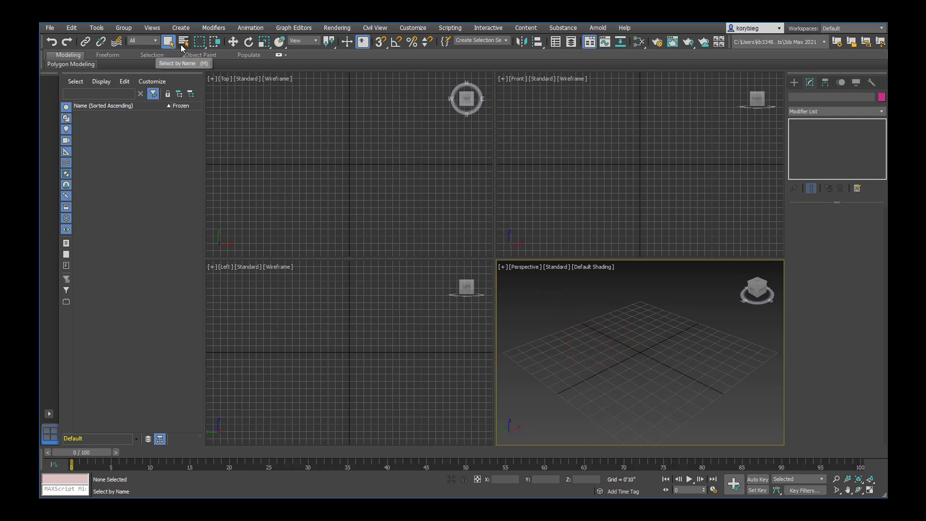
- Open the Select From Scene list of objects by name, then close it
left_click(183, 44)
left_click_drag(170, 31, 288, 75)
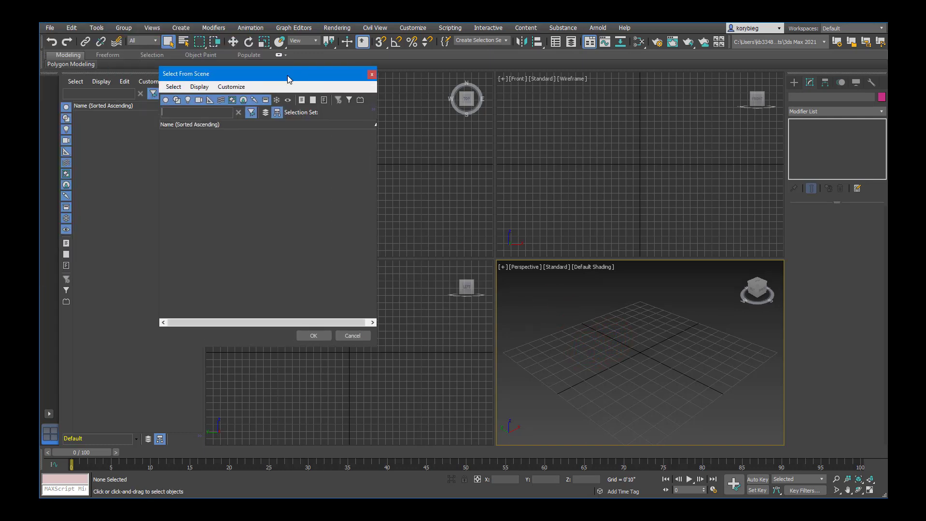
left_click(369, 74)
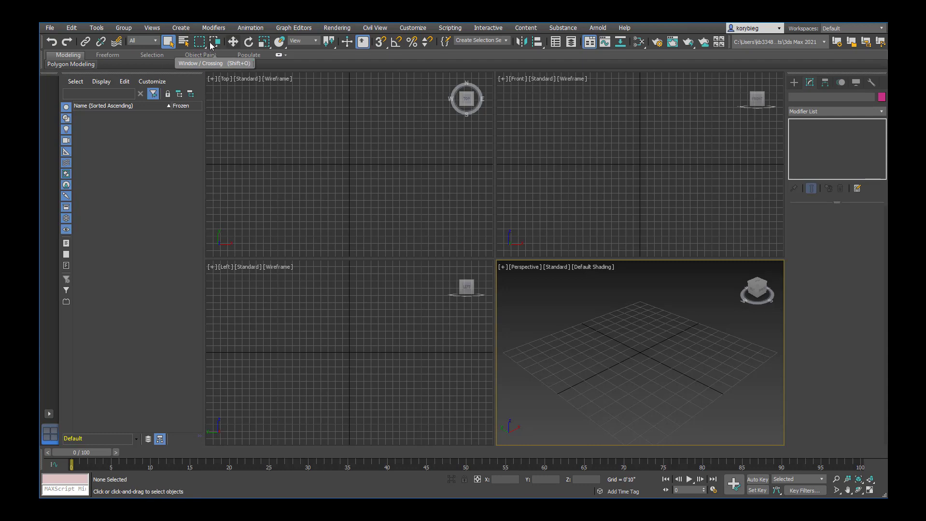
- Cycle through the Move, Rotate and Scale transforms, ending on Move
left_click(233, 43)
left_click(248, 42)
left_click(264, 43)
left_click(234, 42)
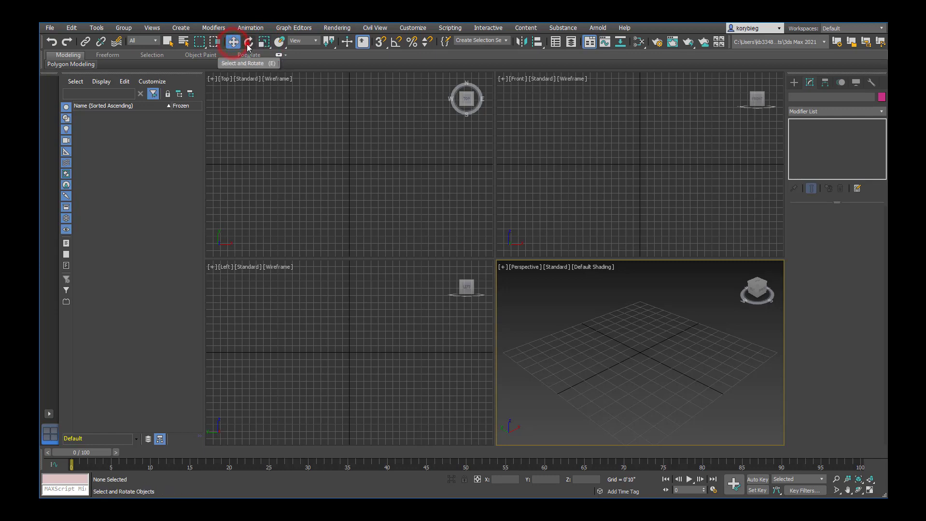
left_click(248, 43)
left_click(264, 42)
left_click(233, 43)
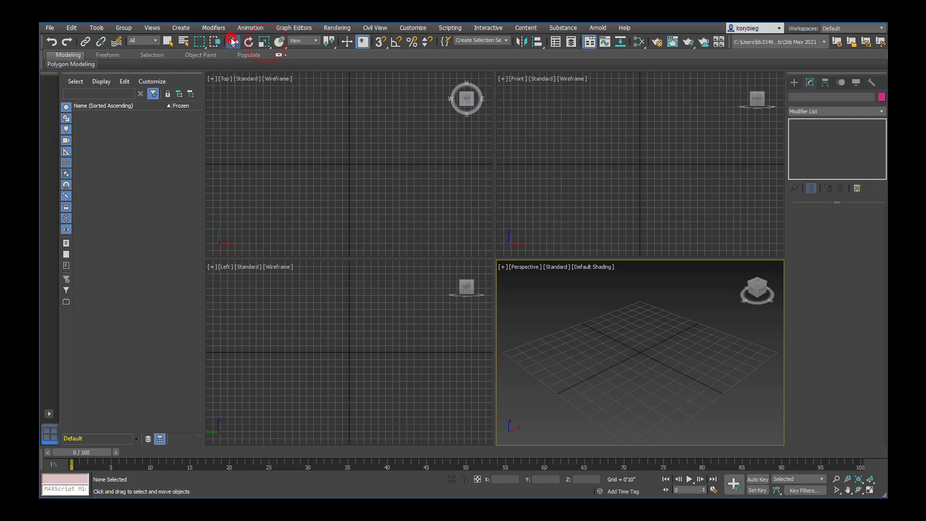
- Check the reference coordinate choices, keep View, and turn the Snaps Toggle on
left_click(310, 42)
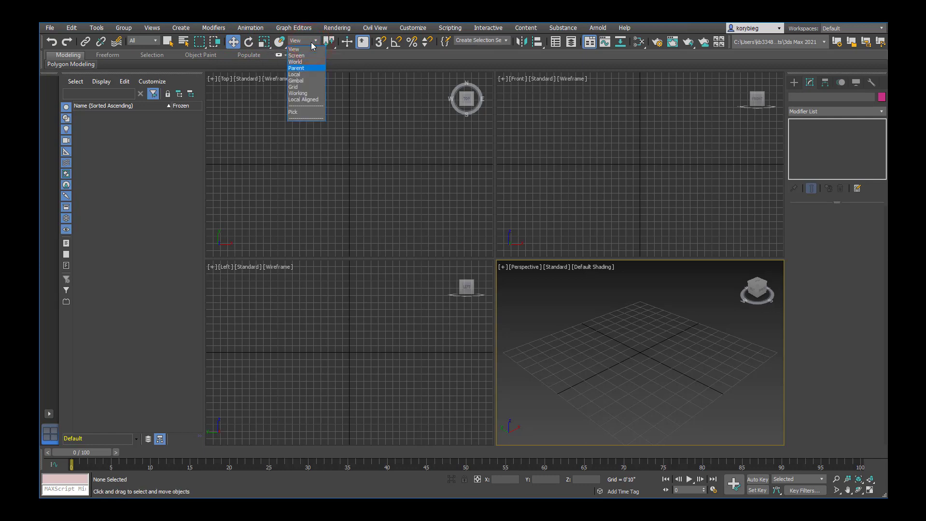
left_click(380, 43)
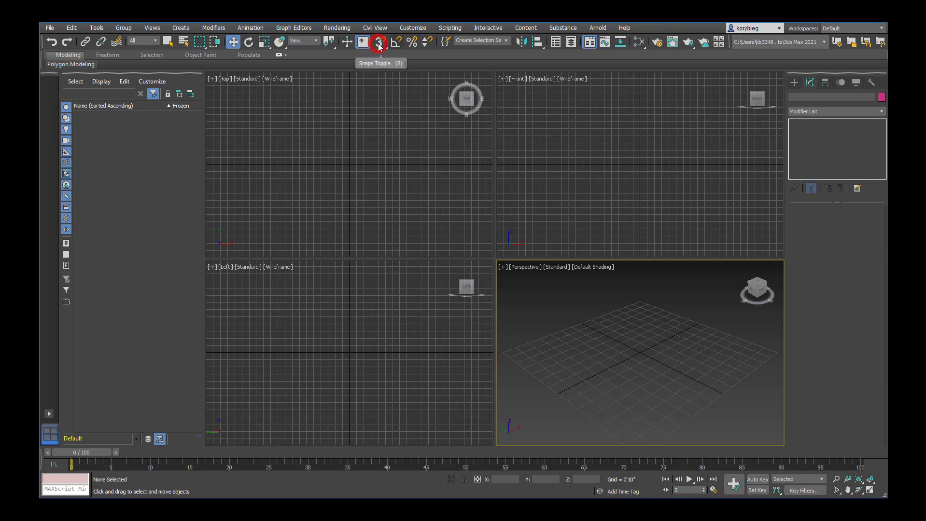
left_click(380, 42)
- Make snaps catch Endpoint and Midpoint instead of Grid Points
right_click(381, 42)
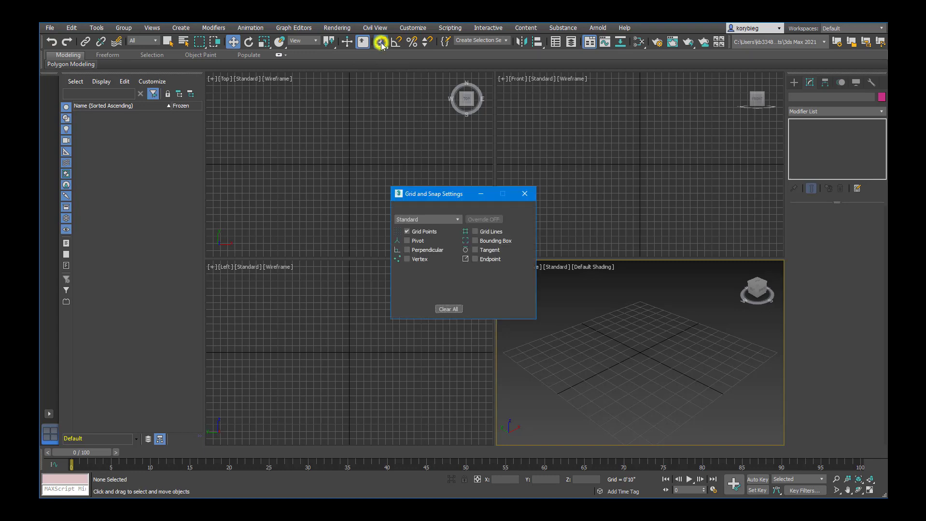
left_click(382, 43)
left_click_drag(448, 195, 341, 96)
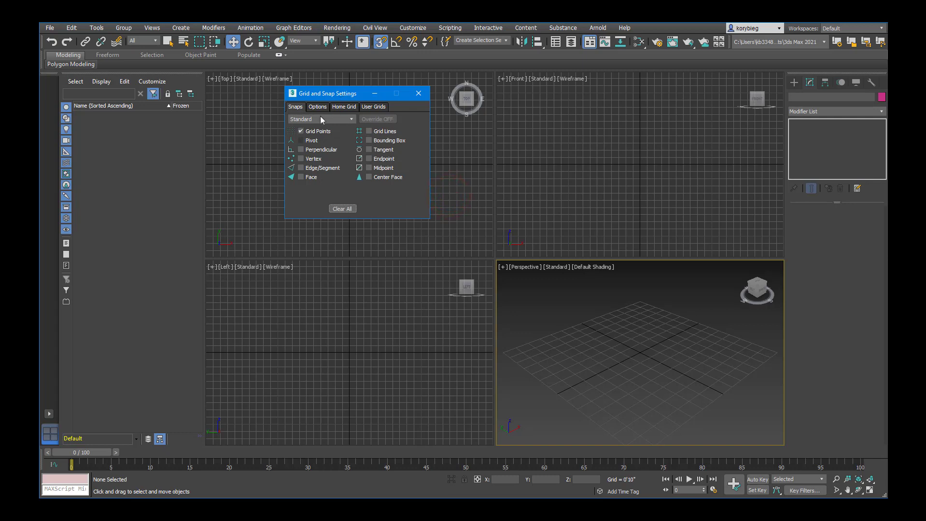
left_click(300, 132)
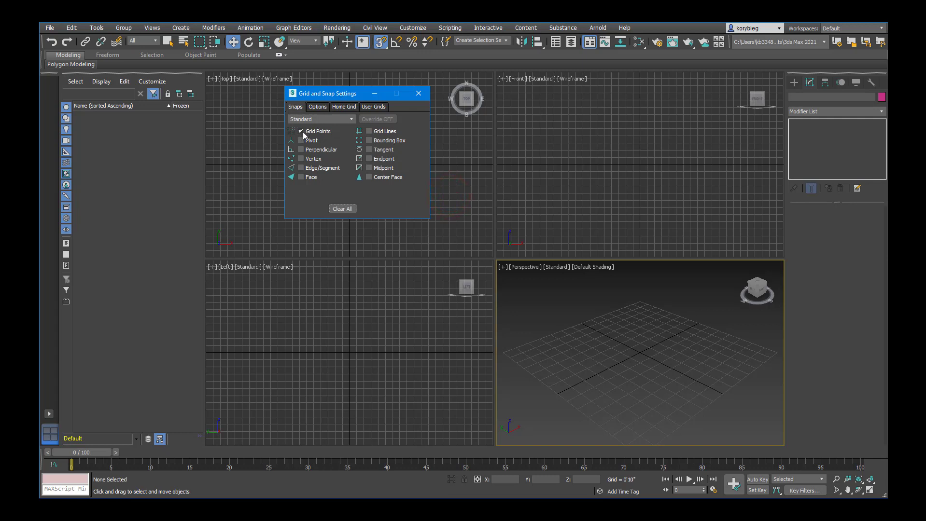
left_click(370, 159)
left_click(368, 168)
- Review the Options and Home Grid tabs, close the dialog, then toggle Snaps and Angle Snap
left_click(313, 107)
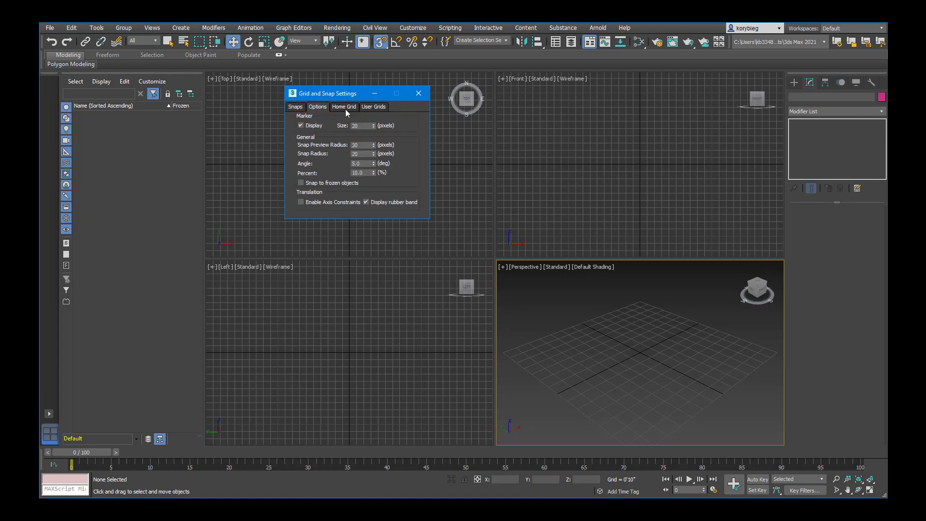
left_click(345, 111)
left_click(296, 108)
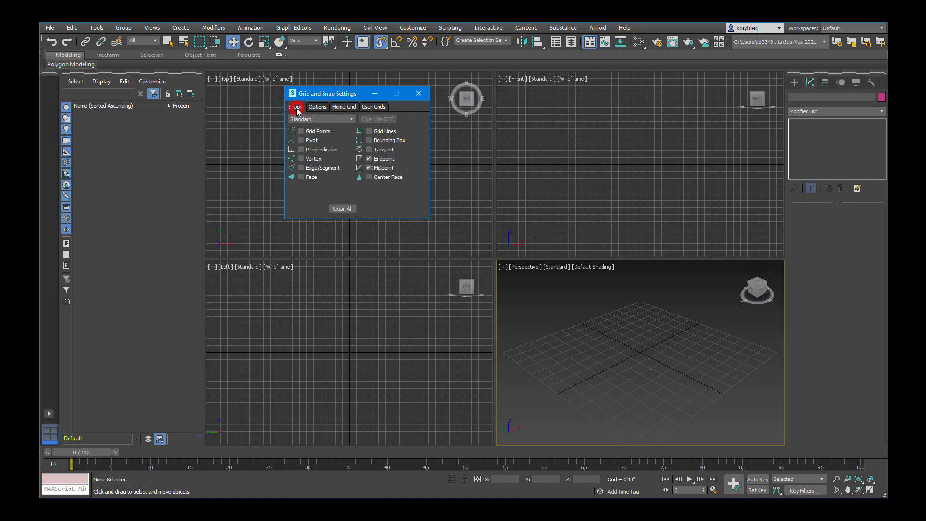
left_click(418, 93)
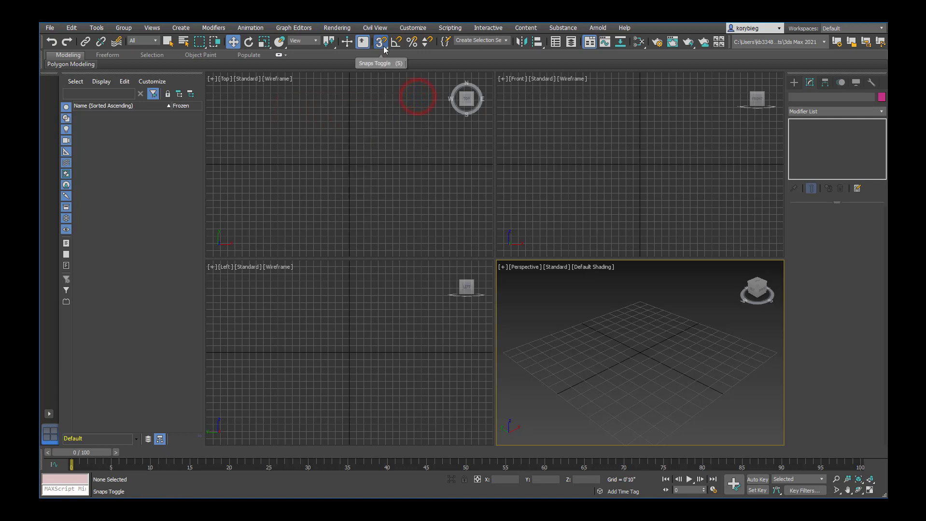
left_click(382, 45)
left_click(397, 43)
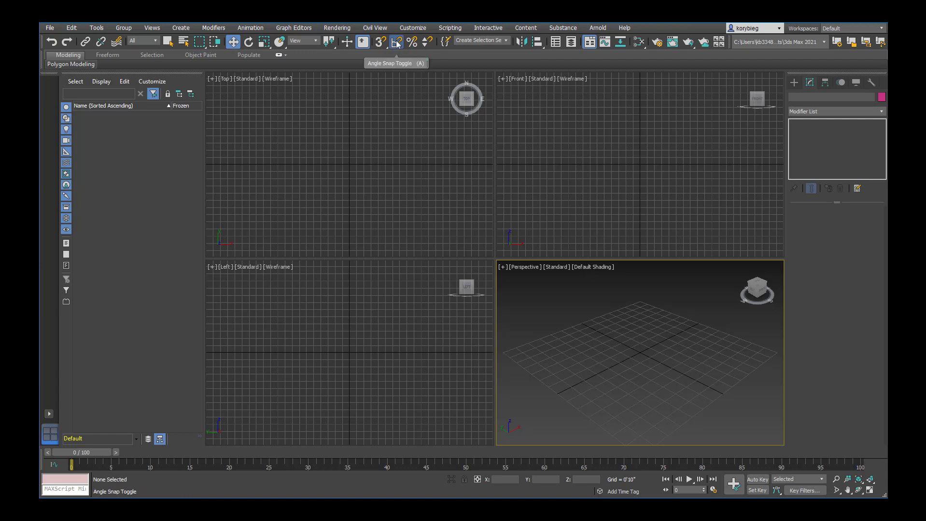
left_click(396, 43)
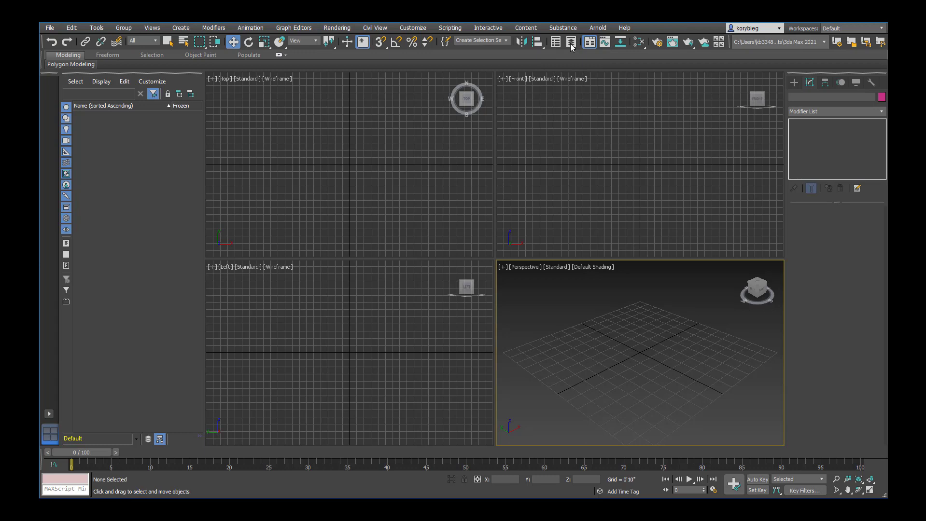
left_click(148, 440)
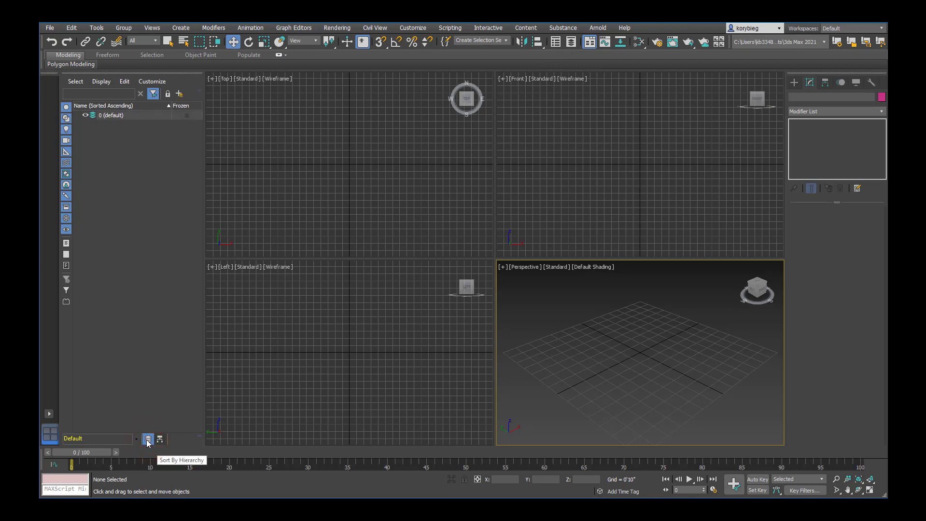
left_click(160, 439)
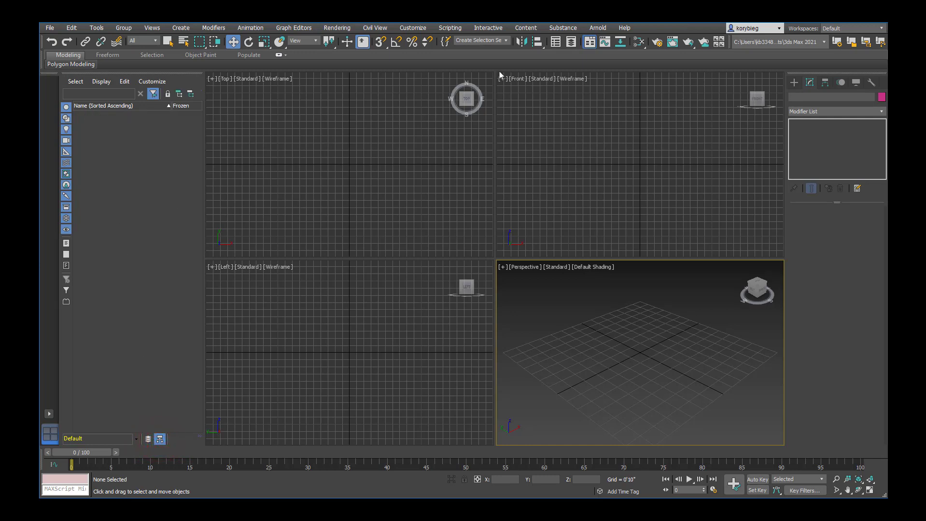
left_click(572, 43)
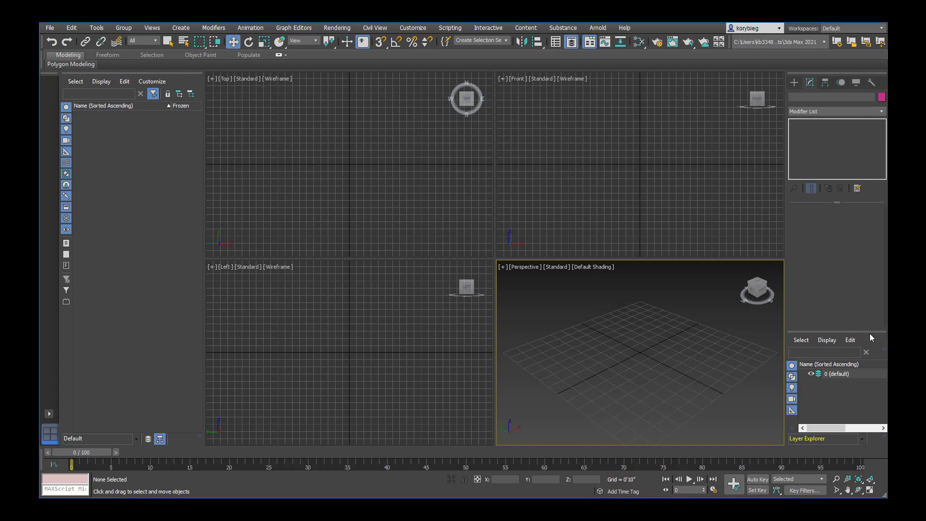
left_click(572, 43)
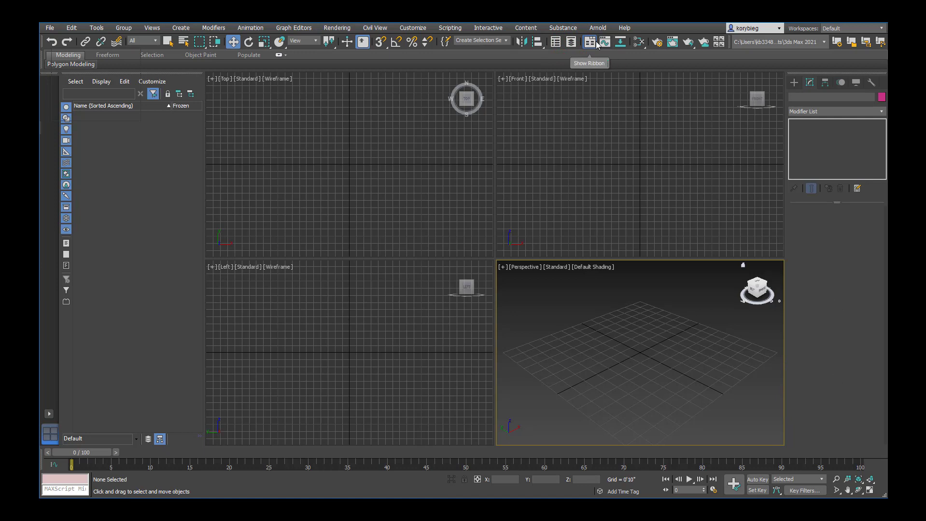
left_click(596, 43)
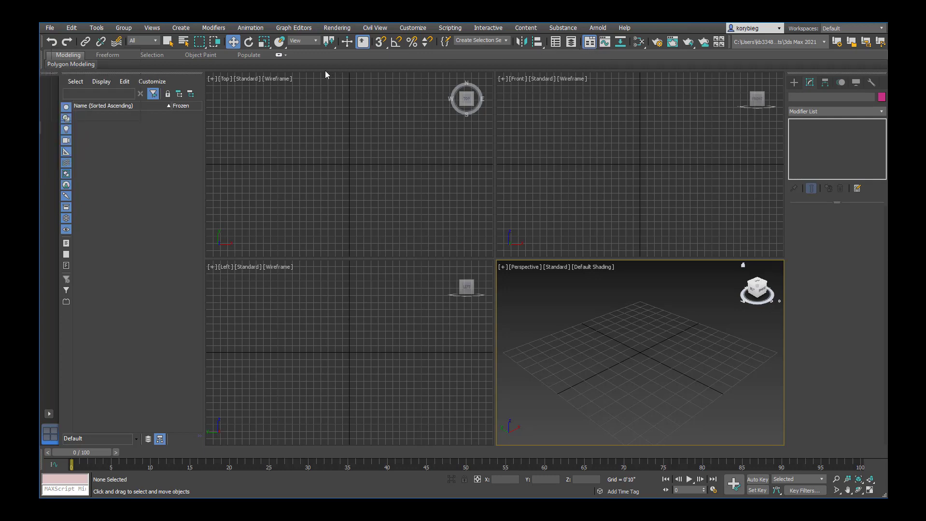
left_click_drag(325, 71, 325, 81)
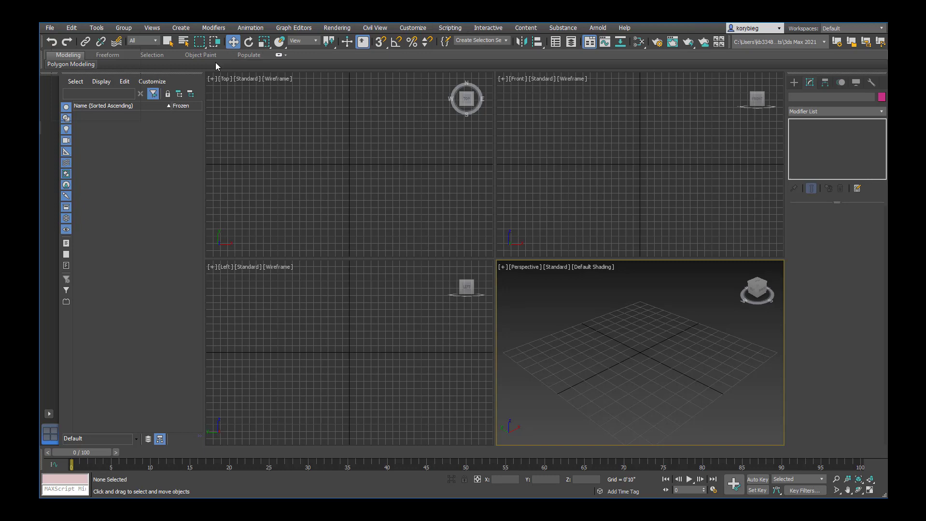
- Briefly bring up the Slate Material Editor, then close it
left_click(639, 43)
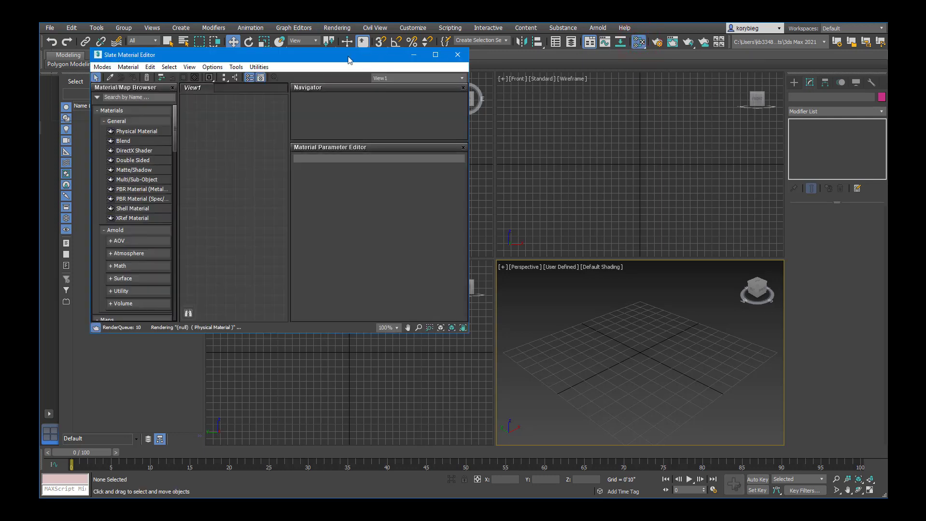
left_click_drag(347, 56, 446, 93)
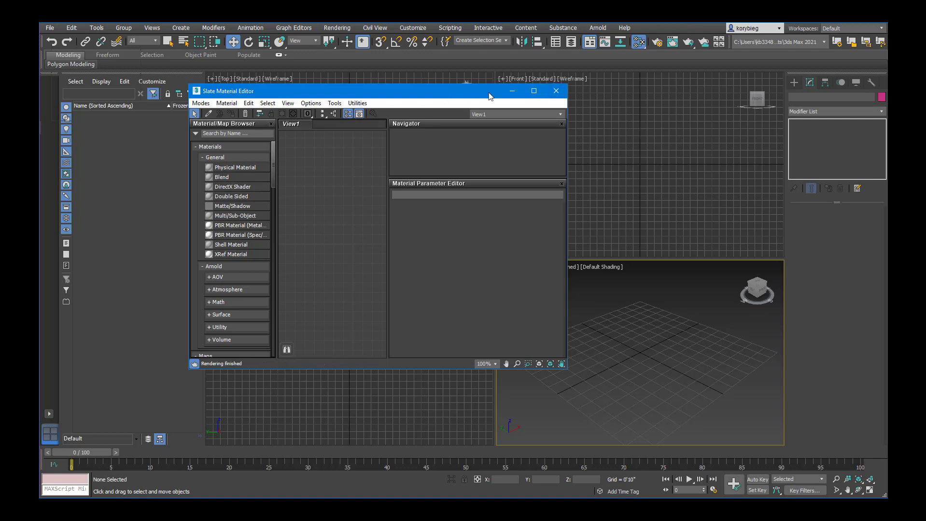
left_click(559, 92)
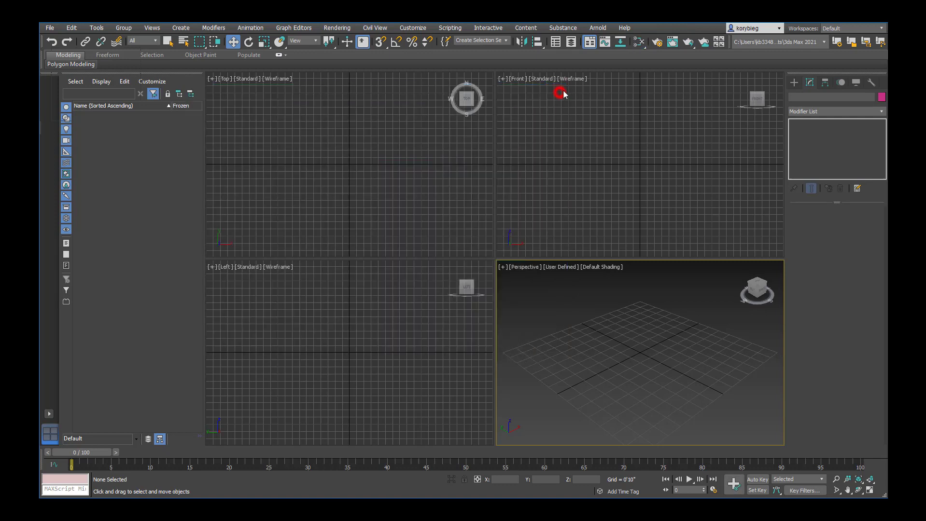
- Open Render Setup: Arnold for the Perspective view and glance at the Rendering menu
left_click(657, 42)
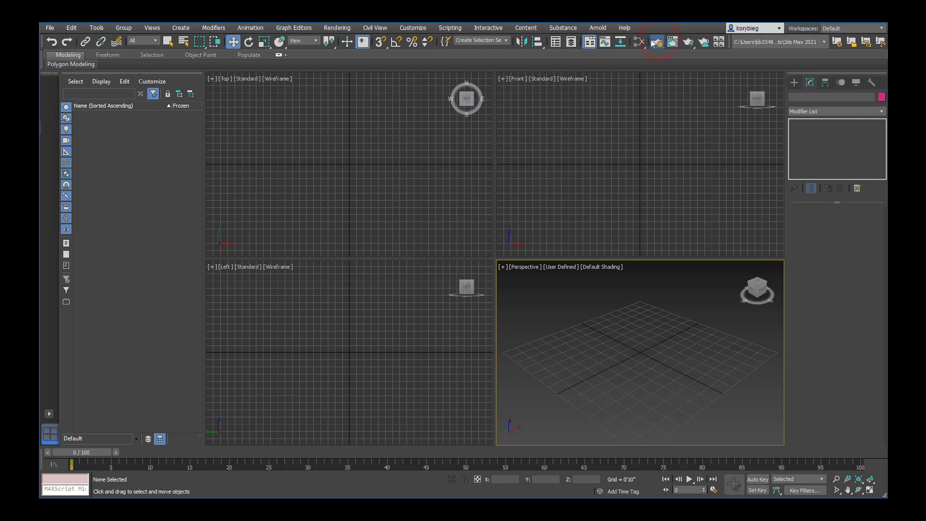
left_click_drag(420, 29, 409, 64)
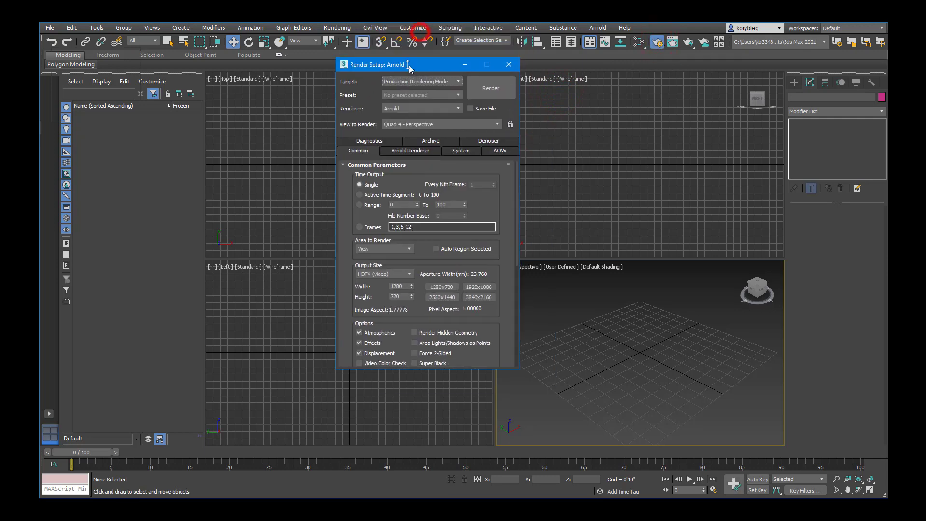
left_click(331, 30)
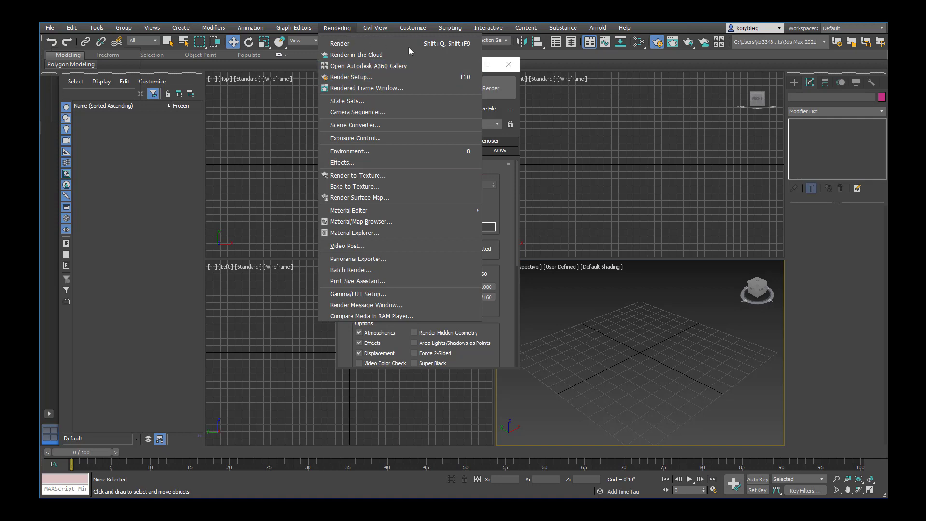
left_click(509, 65)
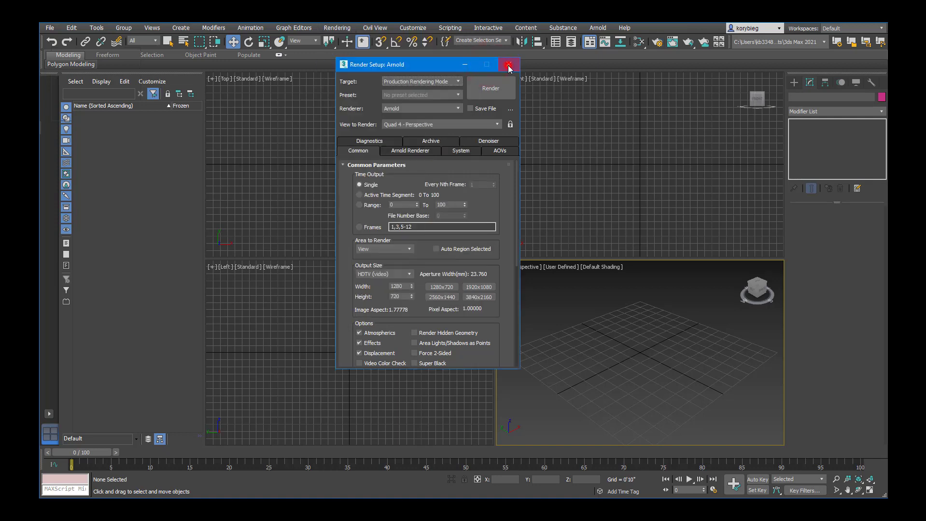
- Close Render Setup and list the Scene Explorer contents by layer
left_click(508, 65)
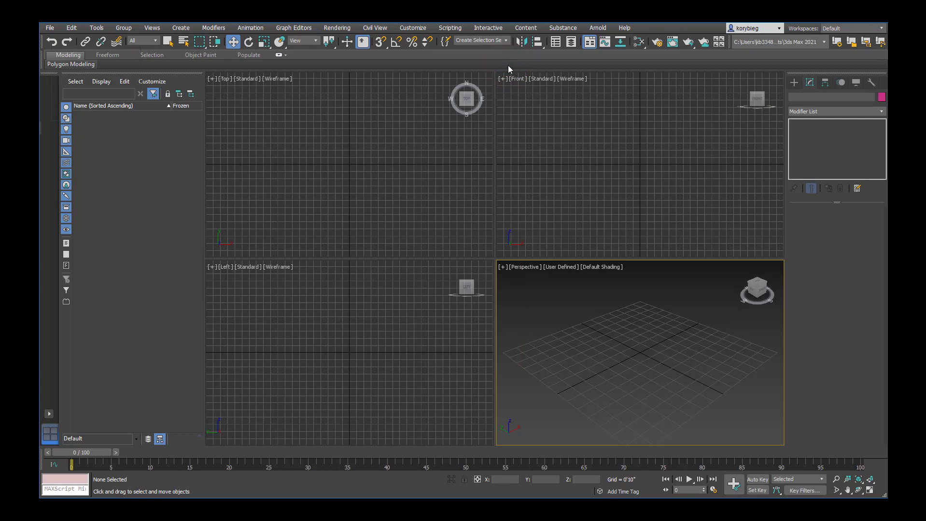
left_click(146, 276)
left_click(148, 439)
- Create a new layer named Windows
left_click(179, 93)
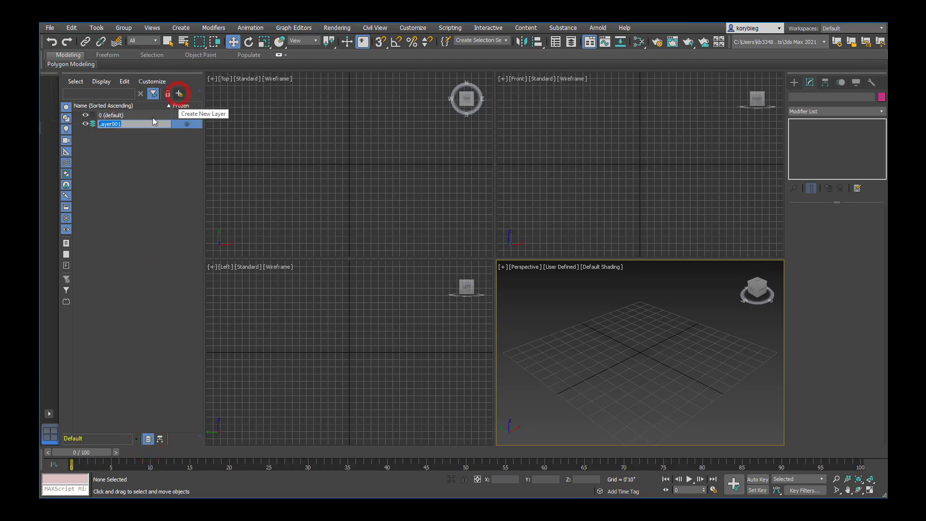
type("Windows")
key("Return")
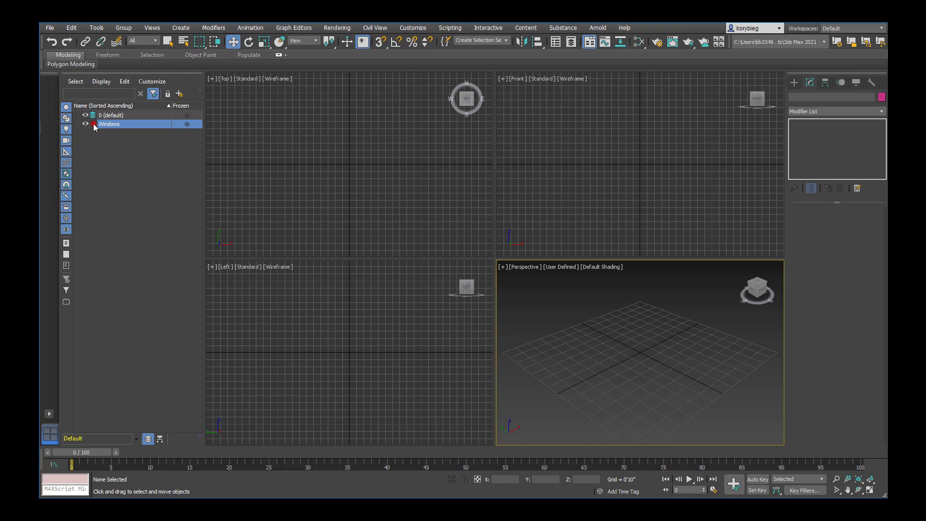
- Make Windows the current layer and check its right-click options
left_click(95, 128)
left_click(93, 125)
right_click(136, 120)
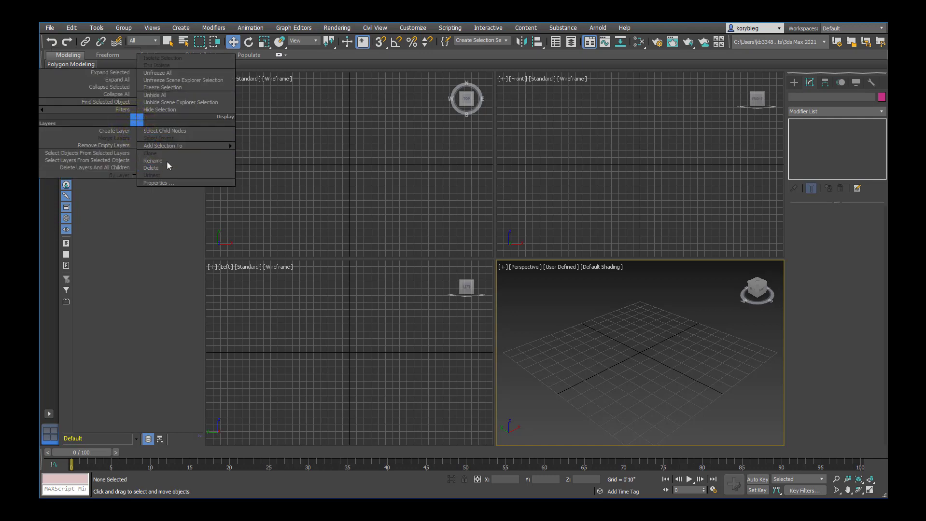
left_click(270, 142)
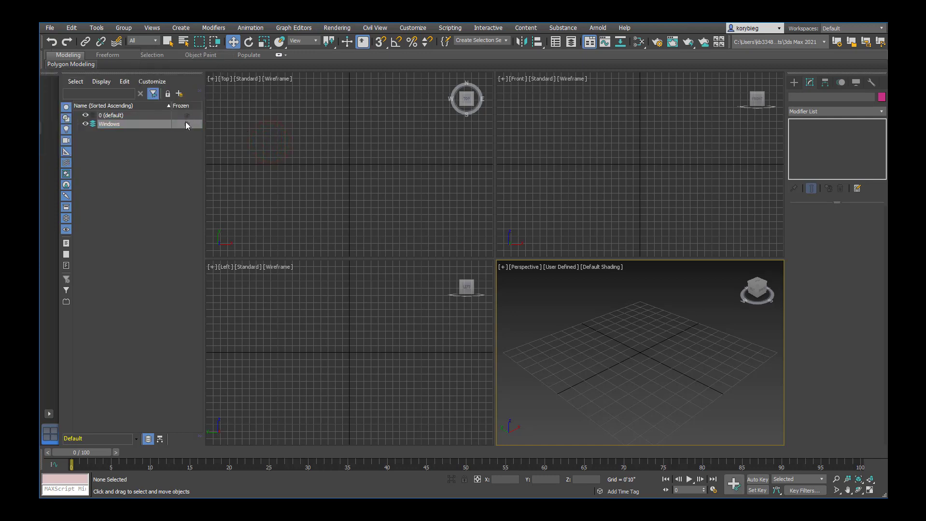
- Sort the Scene Explorer by hierarchy, then hide and reshow lights, cameras and helpers
left_click(158, 443)
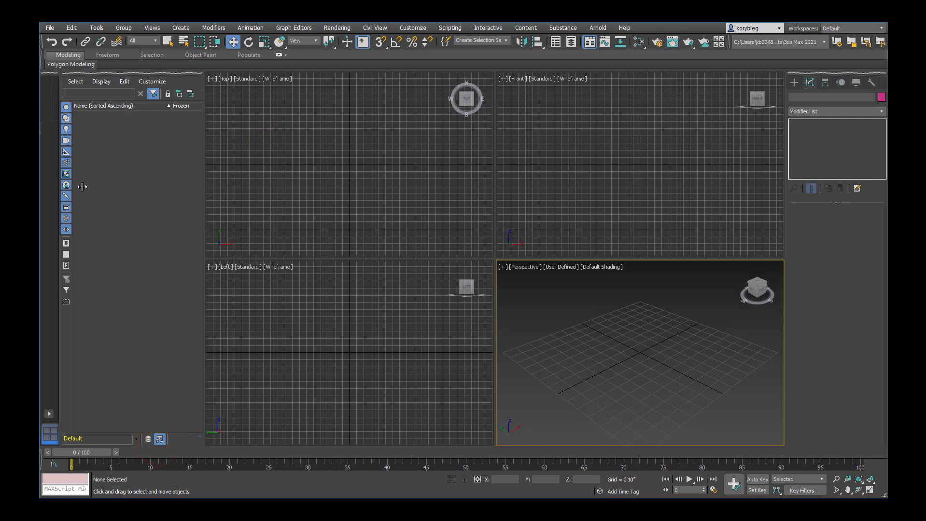
left_click(66, 129)
left_click(66, 140)
left_click(67, 150)
left_click(66, 129)
left_click(66, 140)
left_click(66, 150)
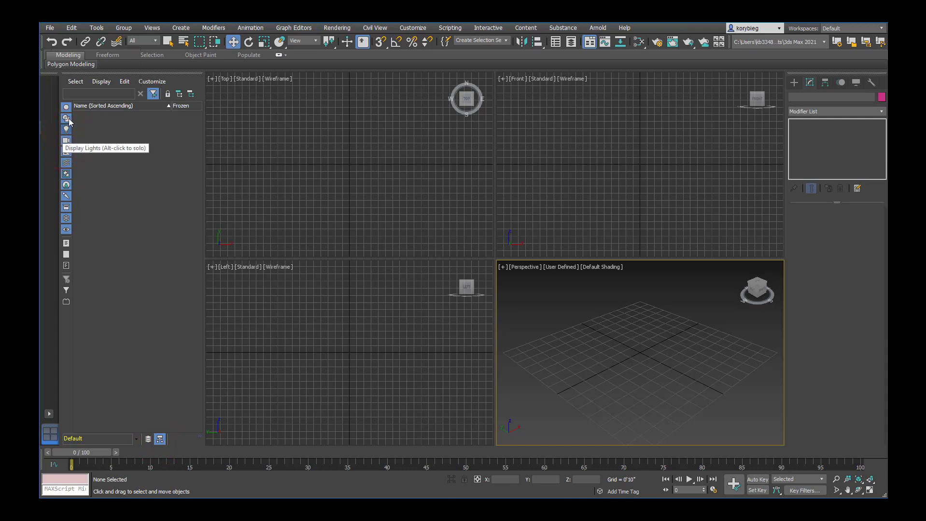
- Hide geometry, shapes, cameras, helpers, space warps and groups from the list, then show them all again
left_click(66, 118)
left_click(66, 107)
left_click(66, 141)
left_click(66, 150)
left_click(66, 163)
left_click(66, 184)
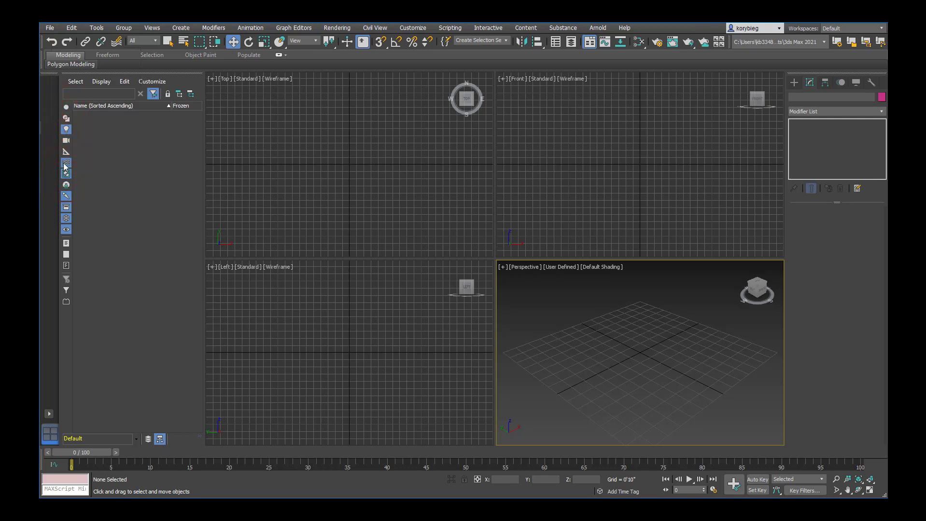
left_click(67, 164)
left_click(66, 151)
left_click(66, 140)
left_click(66, 118)
left_click(66, 107)
left_click(66, 174)
left_click(66, 185)
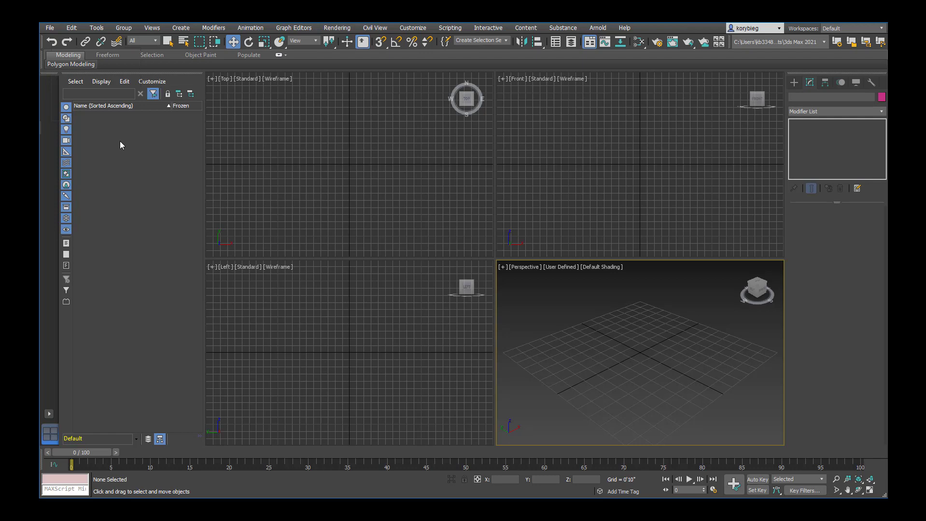
- Activate the Top, Front, Left and Perspective viewports in turn, twice over
left_click(425, 152)
left_click(556, 168)
left_click(363, 334)
left_click(590, 340)
left_click(397, 201)
left_click(628, 199)
left_click(403, 343)
left_click(590, 346)
- Maximize the Perspective view, then restore the four-viewport layout
left_click(622, 376)
left_click(869, 491)
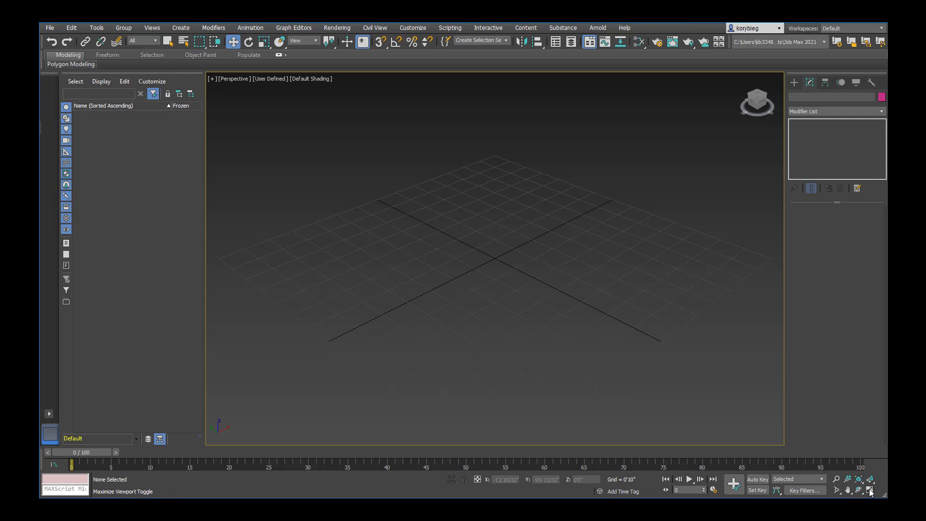
left_click(869, 491)
- Activate Top, Front and Left, then maximize the Left view and restore the layout
left_click(355, 163)
left_click(624, 165)
left_click(420, 309)
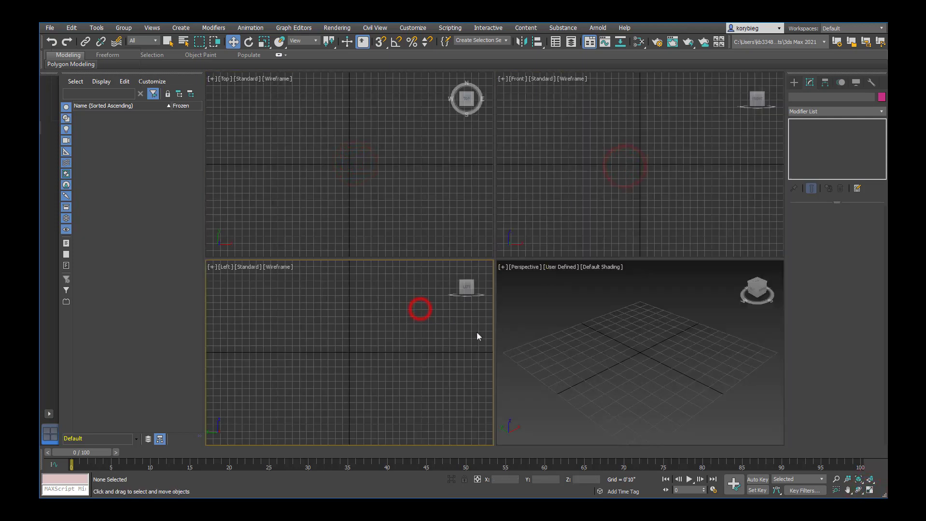
left_click(869, 491)
left_click(869, 490)
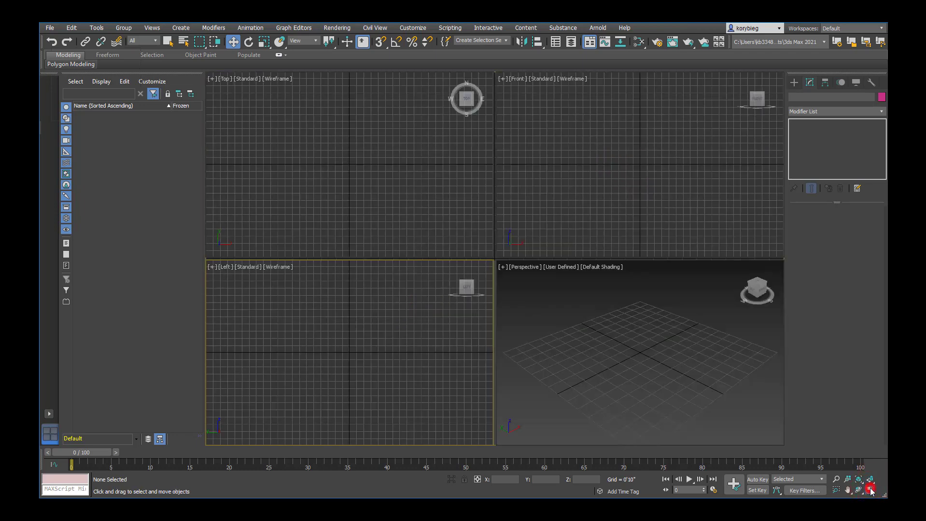
- Activate the Top, Front and Perspective viewports, ending on Top
left_click(376, 177)
left_click(678, 186)
left_click(625, 355)
left_click(413, 199)
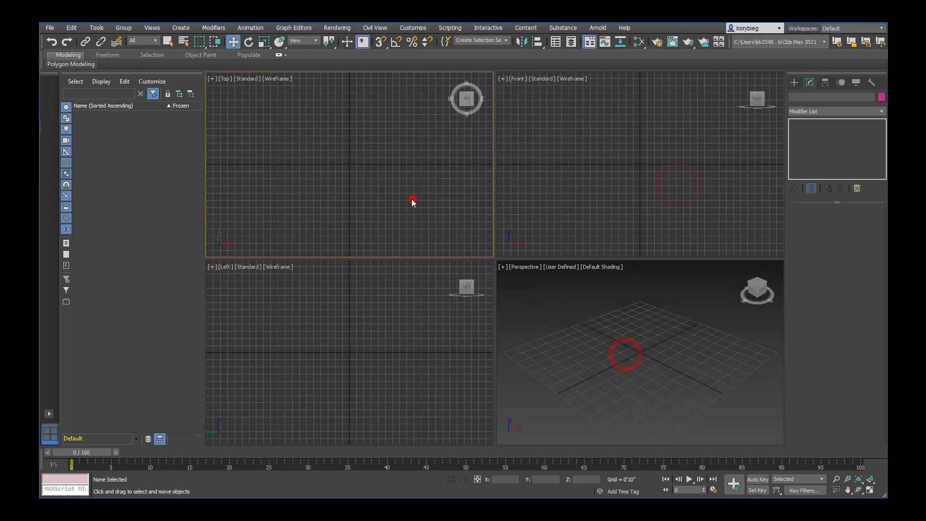
- Switch the top-left Top view to Perspective using its viewport label
left_click(223, 79)
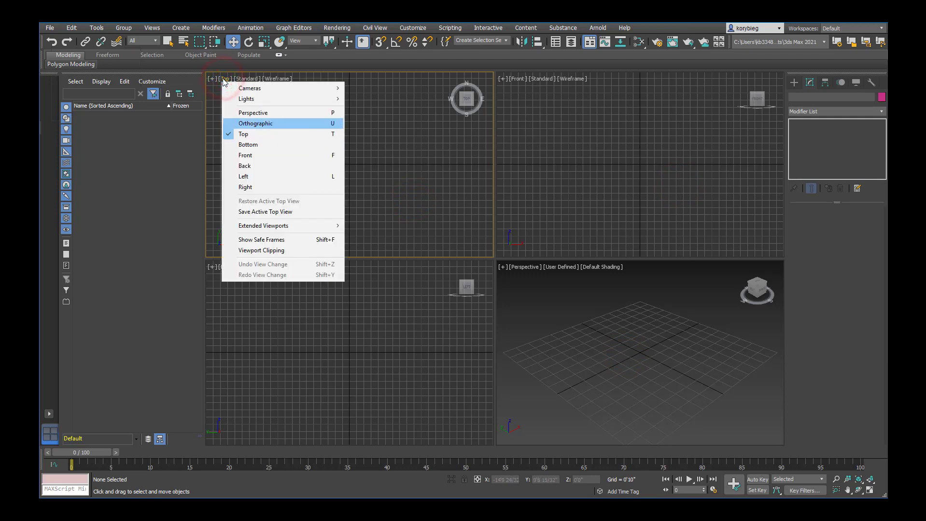
left_click(257, 114)
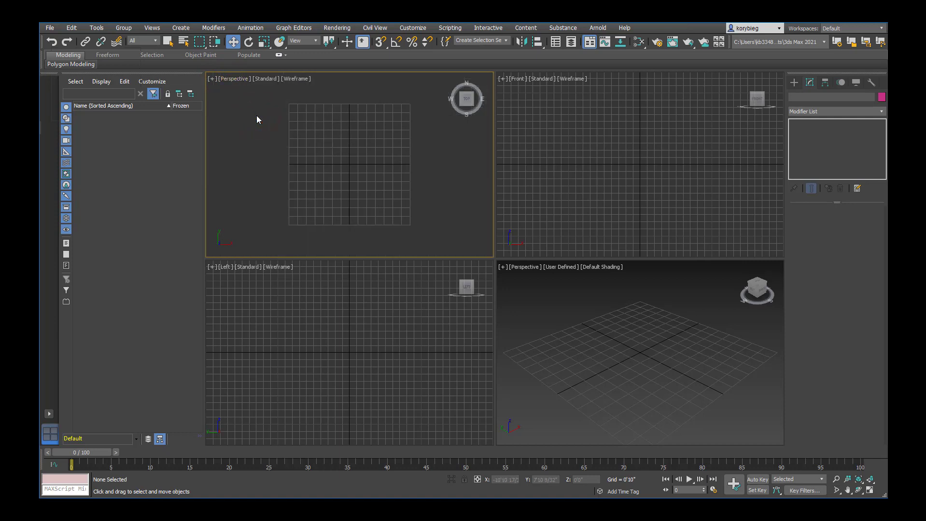
left_click(237, 79)
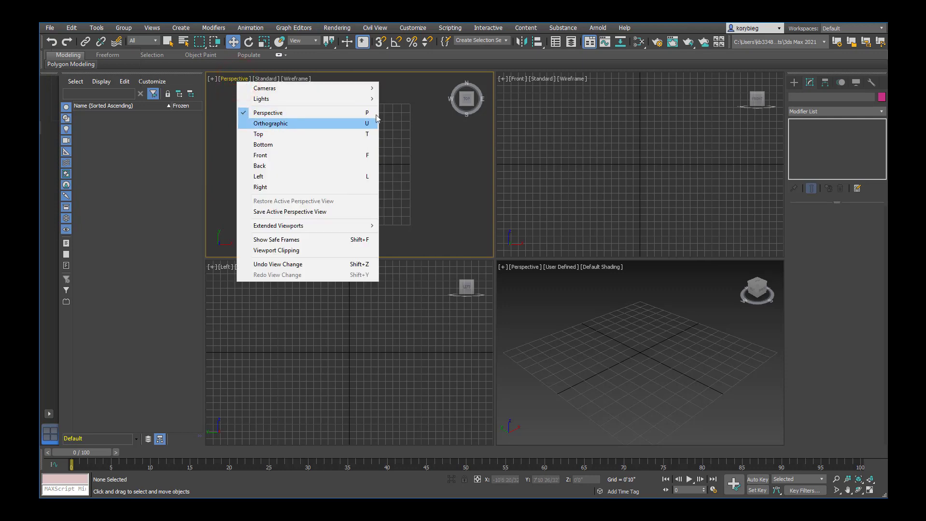
left_click(412, 134)
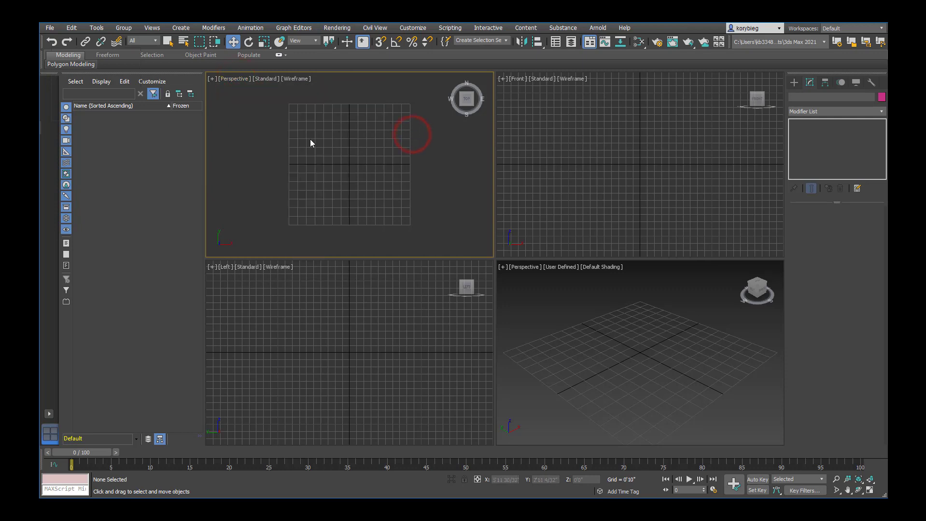
- Toggle it back to Top with T, then to Perspective with P, and orbit to a tilted angle
key("t")
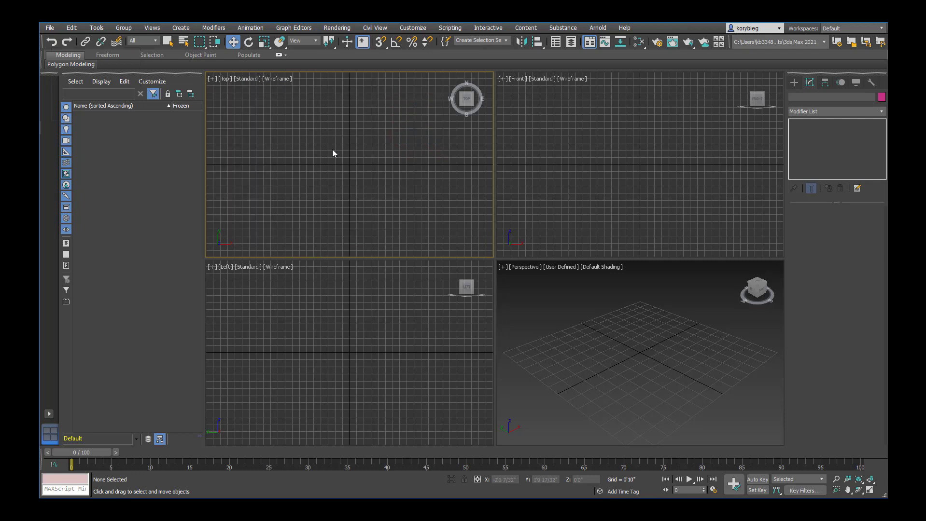
key("p")
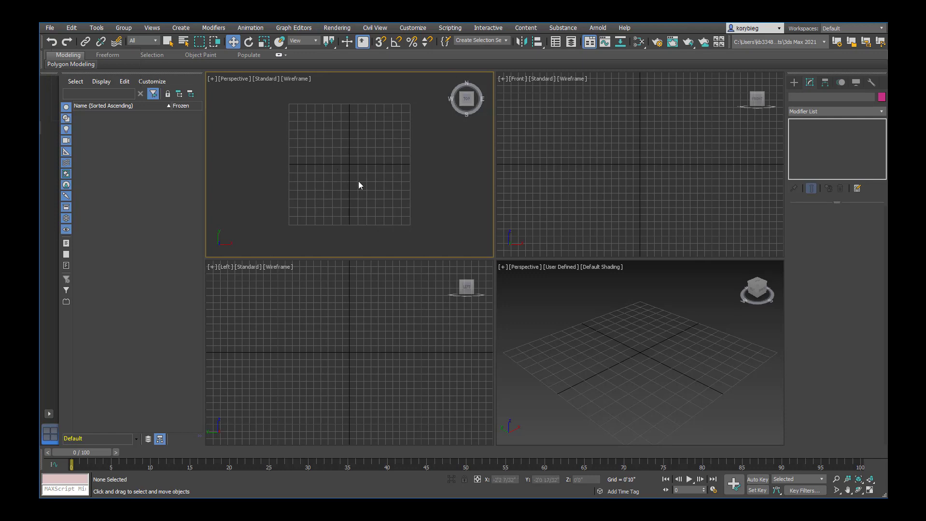
mouse_move(358, 181)
middle_mouse_down("alt")
mouse_move(352, 206)
mouse_move(347, 176)
middle_mouse_up("alt")
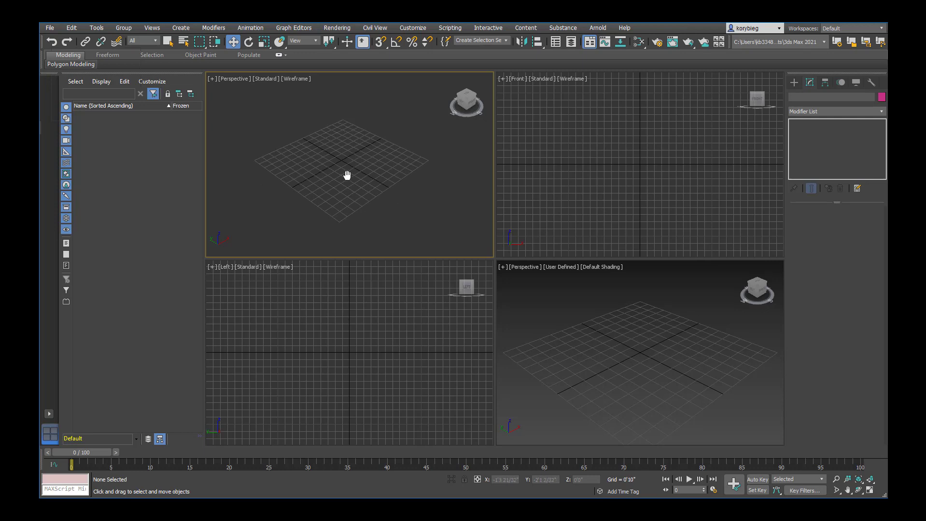
- Activate the Front view, then the top-left Perspective view, checking its shading options
left_click(559, 120)
left_click(305, 108)
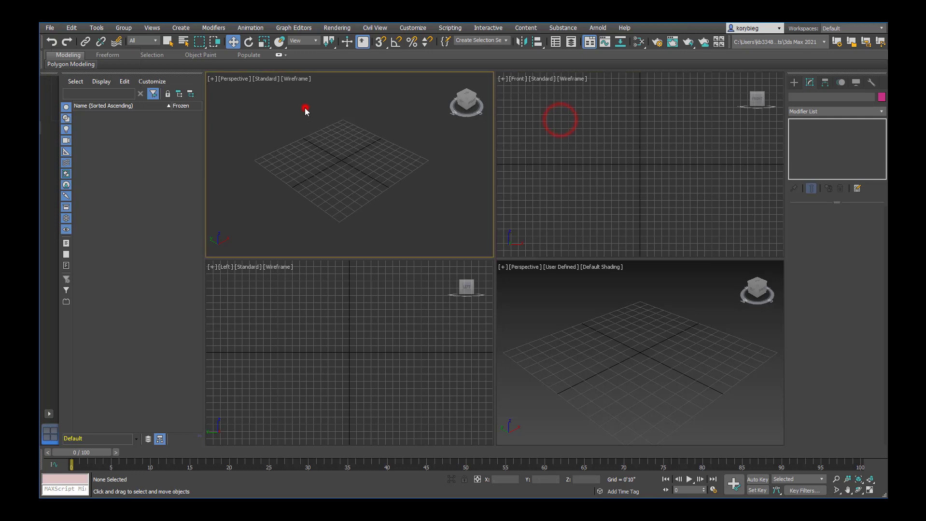
left_click(297, 78)
left_click(260, 119)
- Create a box via Create > Standard Primitives > Box, dragging its base and setting its height
left_click(181, 29)
left_click(179, 42)
left_click(282, 44)
left_click_drag(334, 144, 337, 201)
left_click(345, 152)
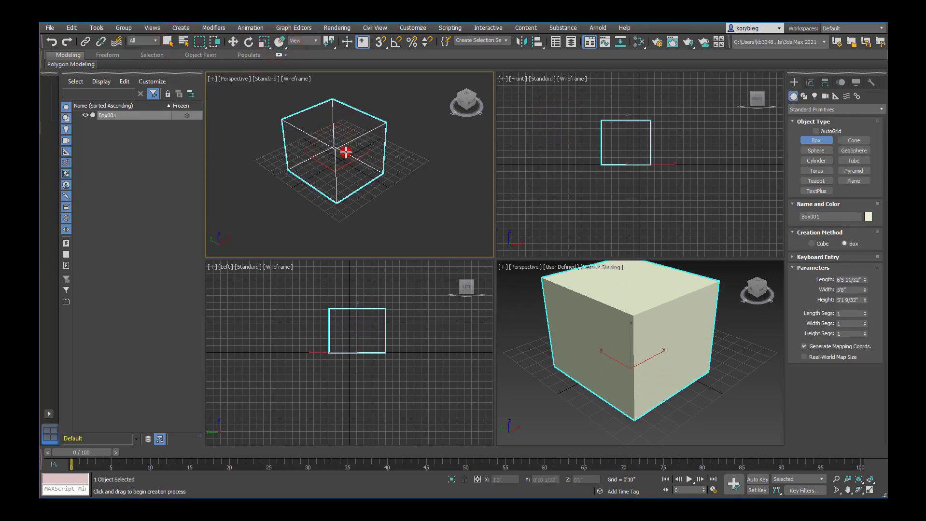
- Try Facets and Default Shading, then turn on Edged Faces in the top-left Perspective view
left_click(296, 79)
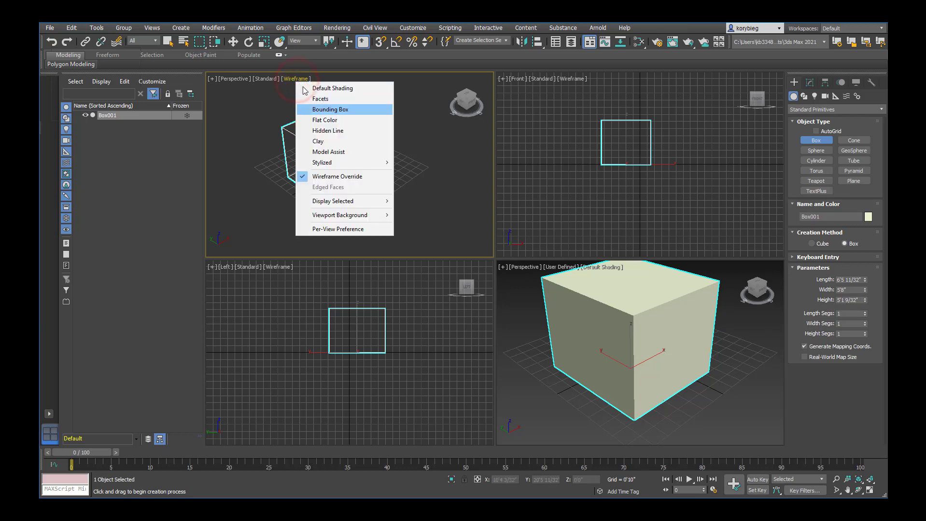
left_click(311, 98)
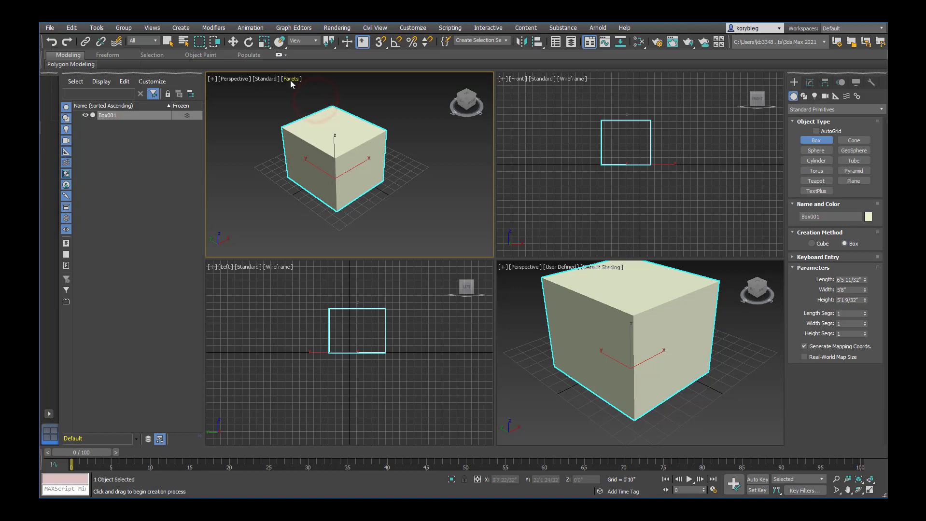
left_click(292, 79)
left_click(299, 86)
left_click(296, 80)
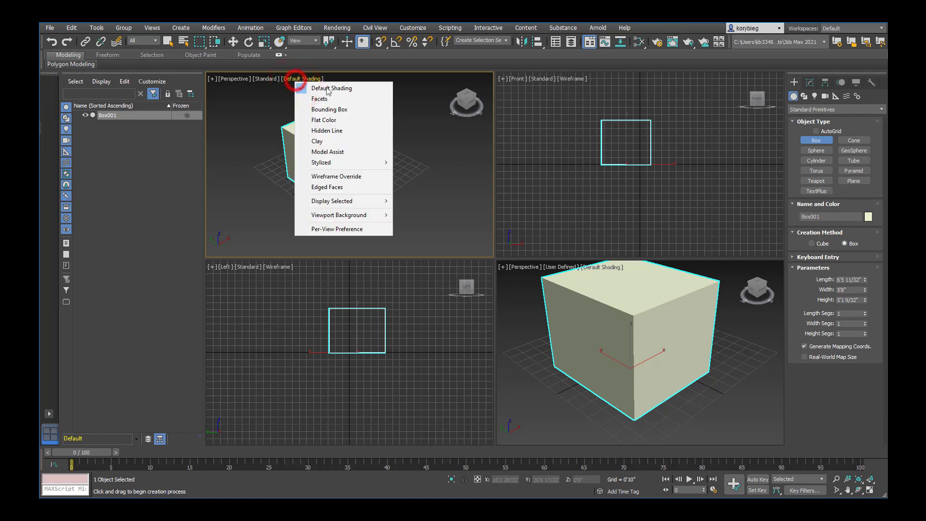
left_click(326, 187)
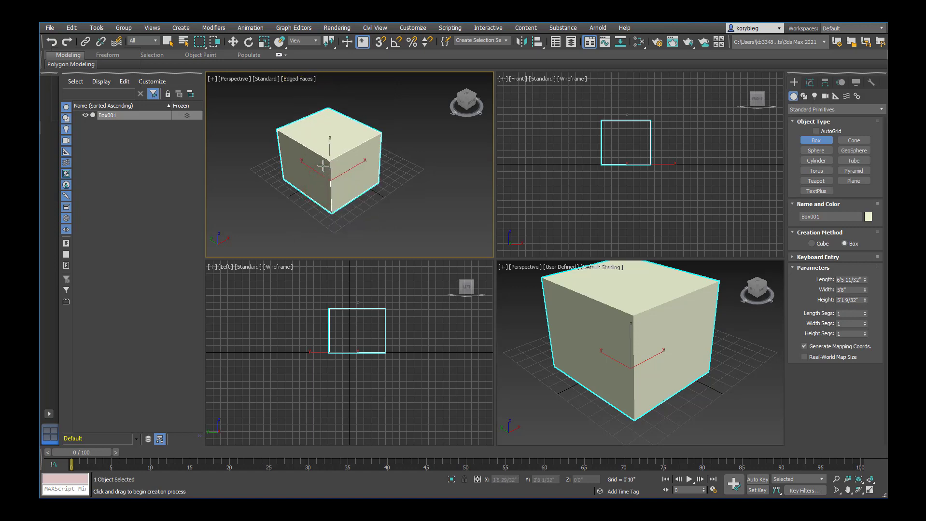
- Pan the view slightly and review the shading and general viewport menus
middle_click_drag(323, 167, 323, 164)
left_click(298, 78)
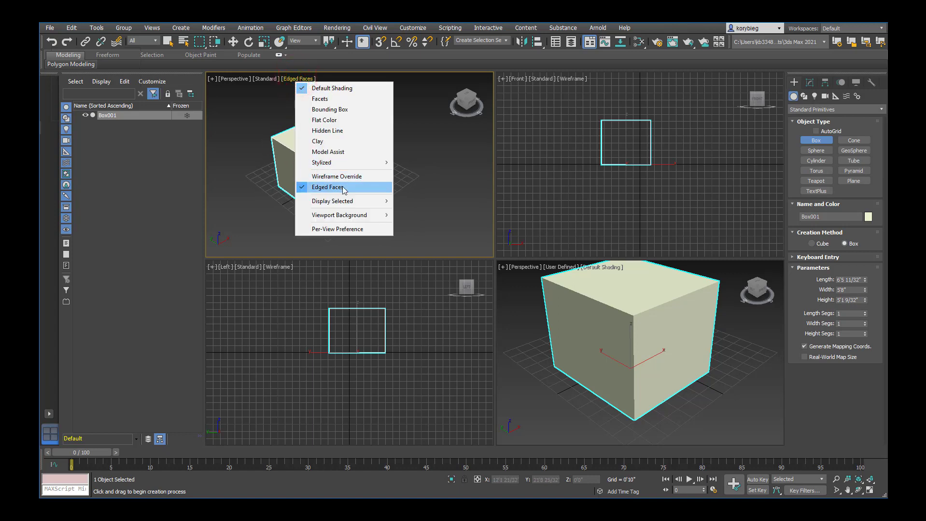
left_click(452, 184)
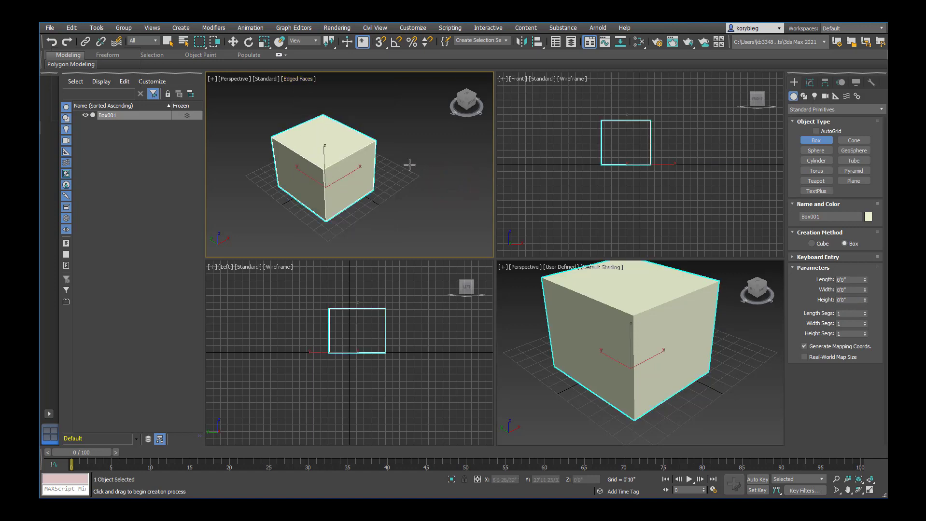
left_click(212, 80)
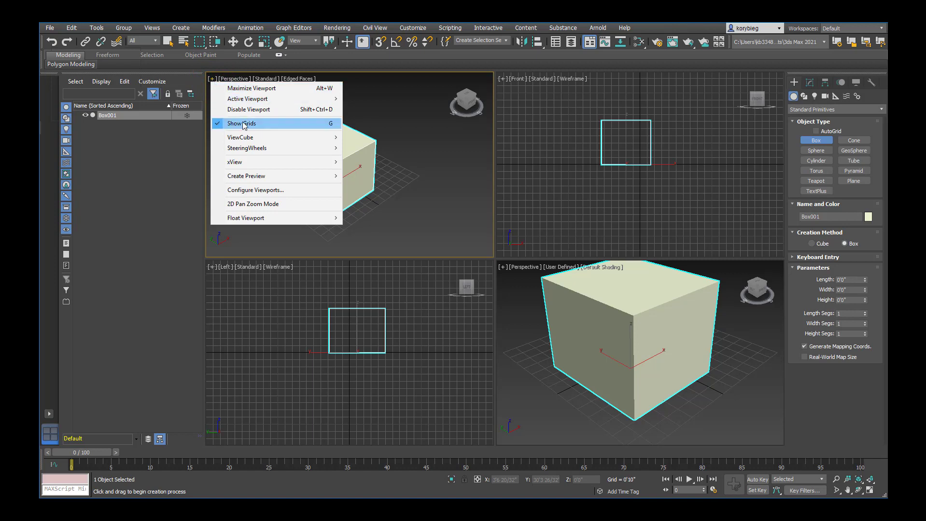
- Turn on xView Show Statistics to overlay 12 polys and 8 verts in the Perspective view
left_click(247, 164)
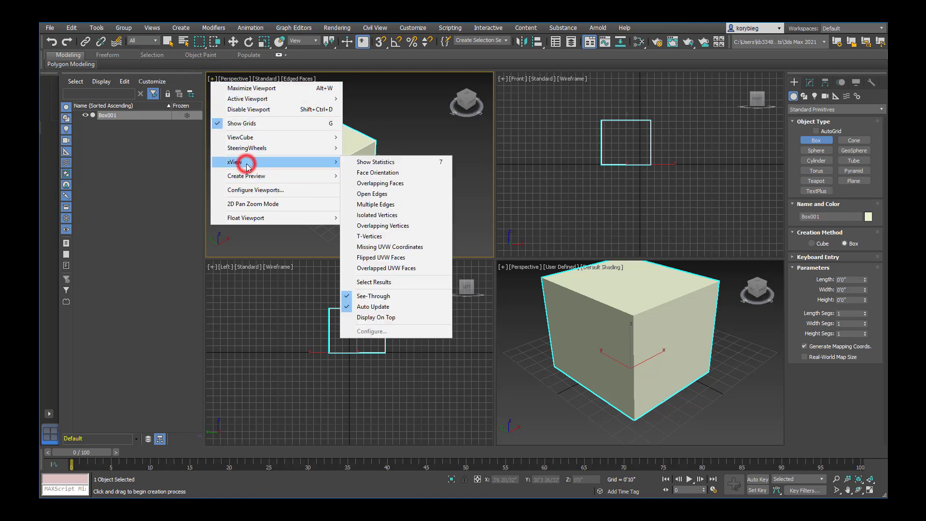
left_click(382, 165)
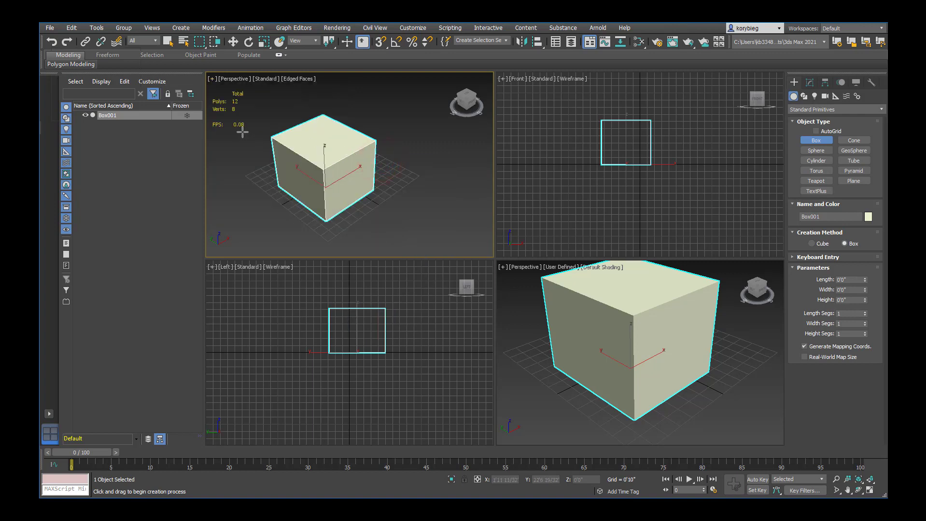
left_click(212, 78)
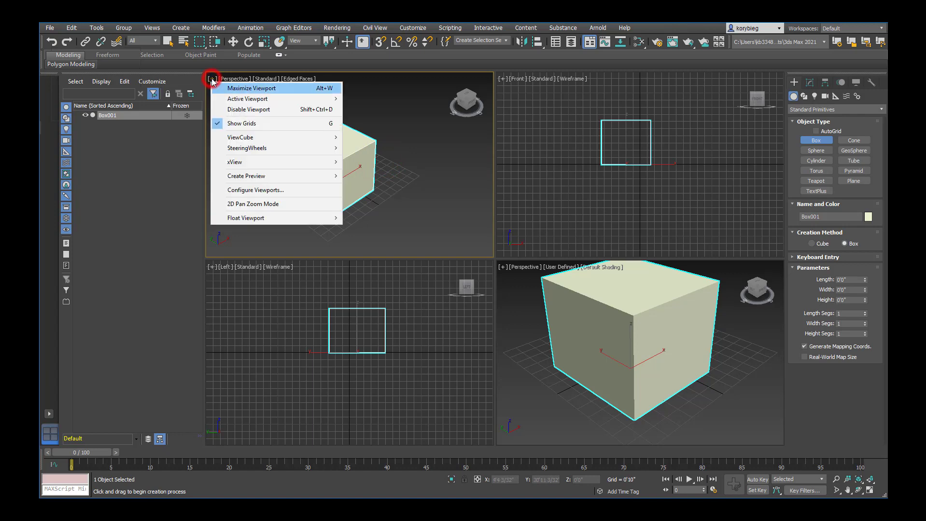
left_click(237, 161)
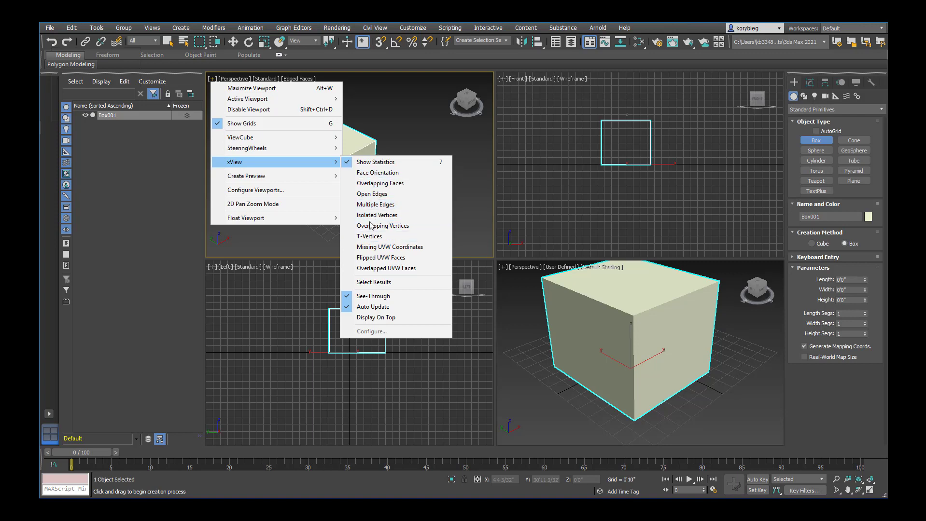
- Set the Perspective view's lighting back to default lighting in the display quality options
left_click(263, 78)
left_click(230, 80)
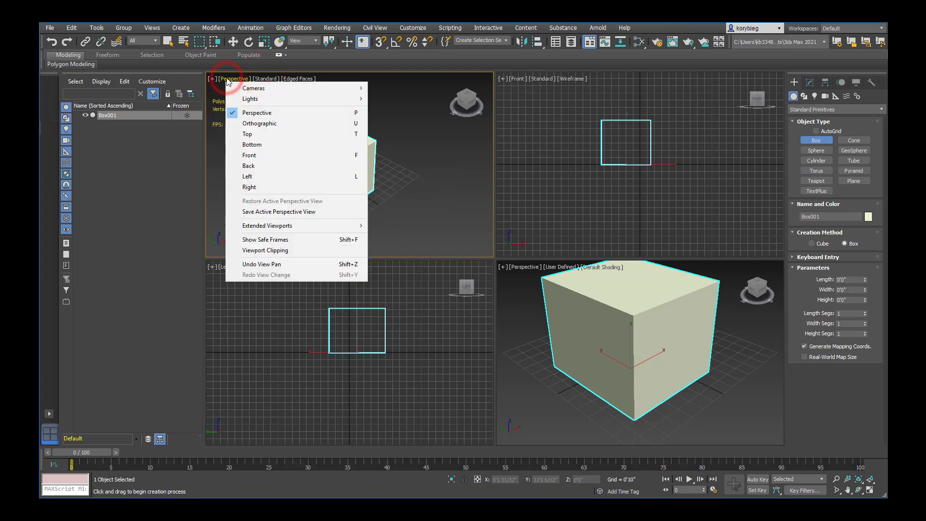
left_click(265, 79)
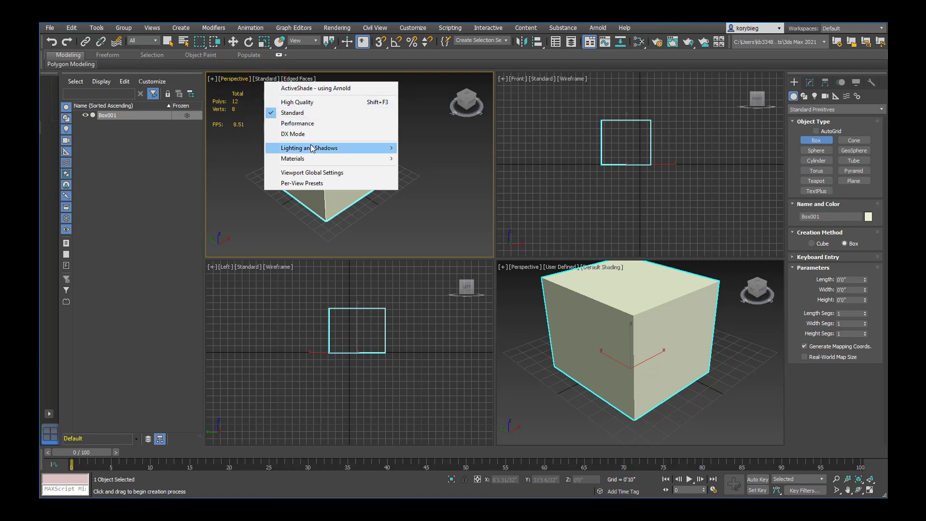
mouse_move(311, 148)
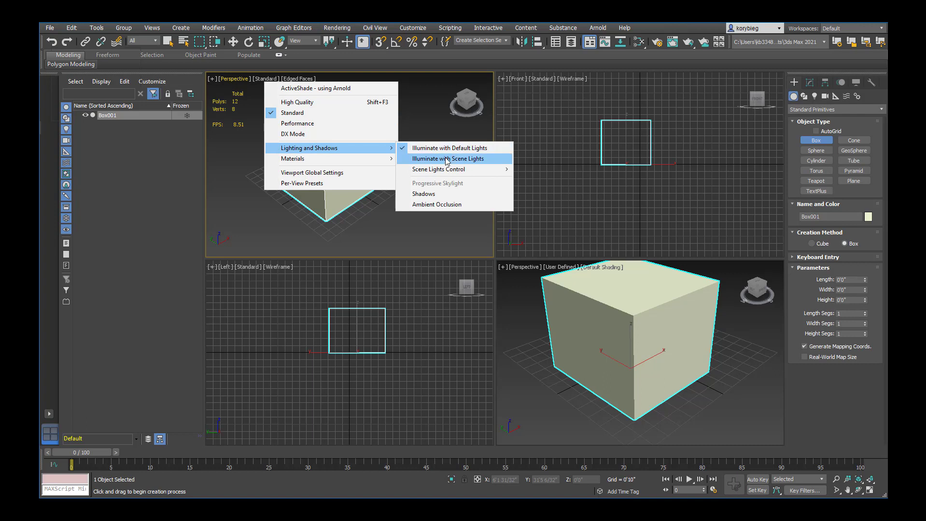
key("Up")
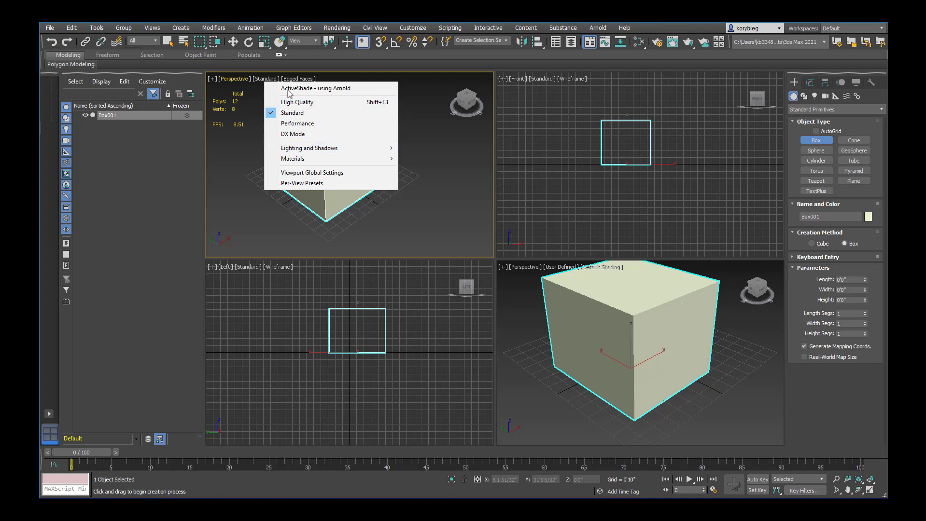
left_click(265, 79)
left_click(265, 79)
- Switch the Perspective view to Clay, then back to Default Shading with Edged Faces kept
left_click(299, 80)
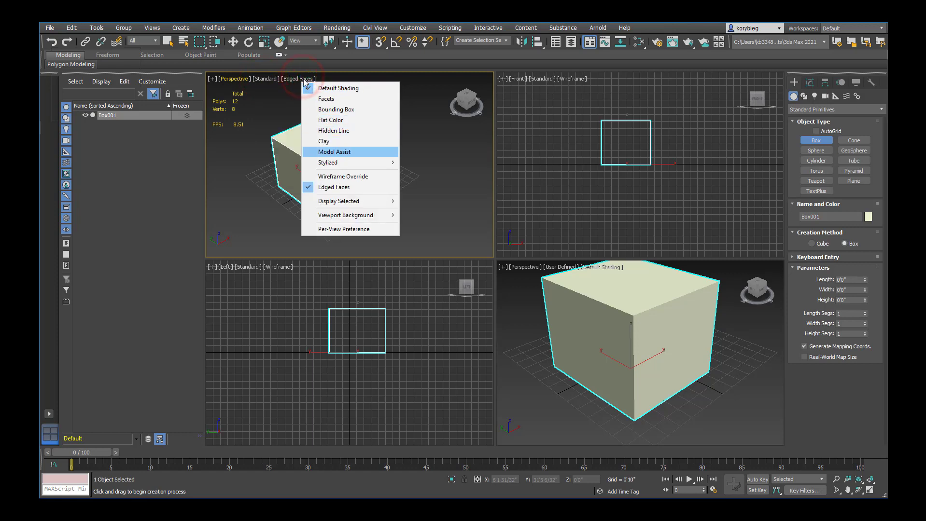
left_click(327, 140)
left_click(304, 79)
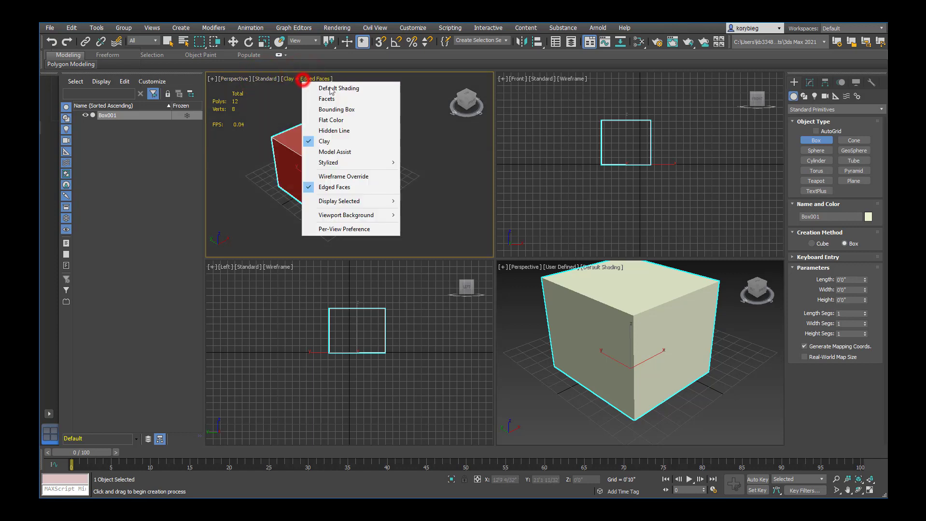
left_click(337, 88)
left_click(295, 79)
left_click(293, 80)
left_click(291, 79)
- Widen the command panel, browse the Modify, Hierarchy and Motion tabs, then return to Create
left_click(783, 121)
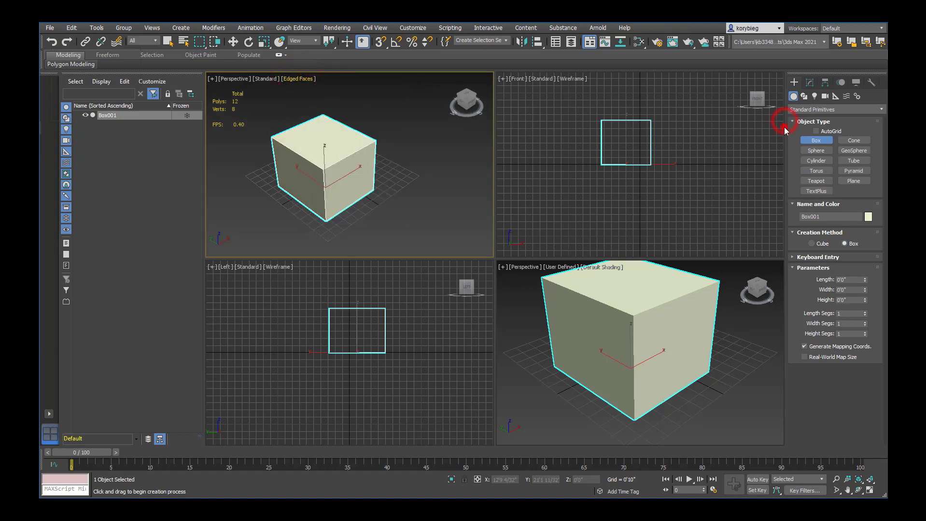
left_click_drag(786, 132, 713, 128)
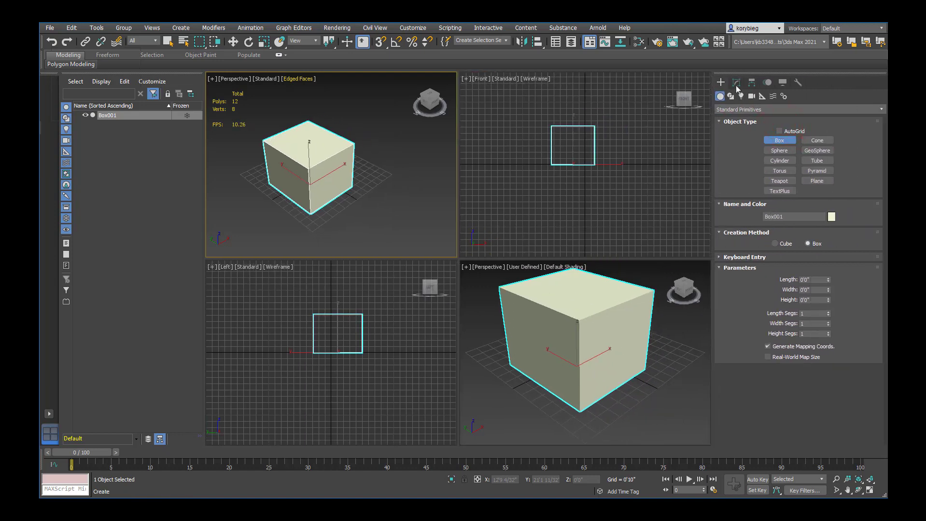
left_click(736, 83)
left_click(751, 82)
left_click(768, 82)
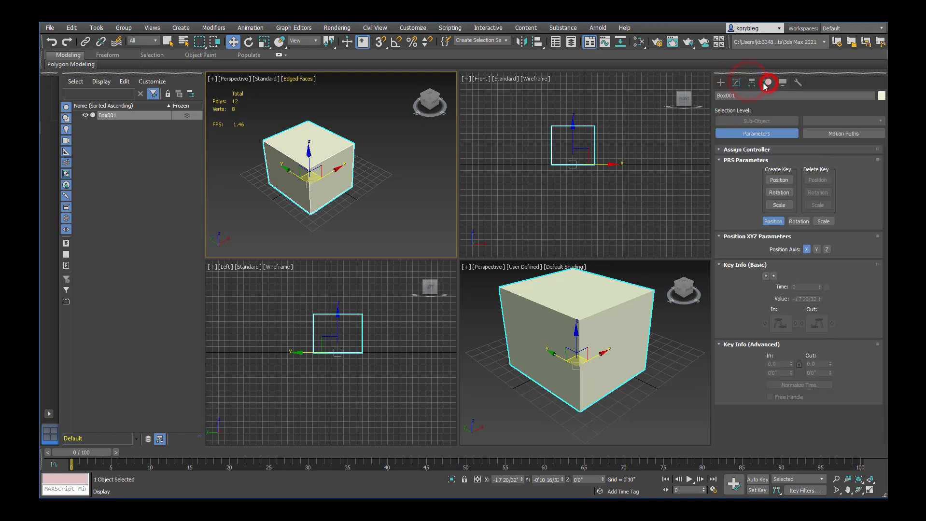
left_click(736, 83)
left_click(752, 82)
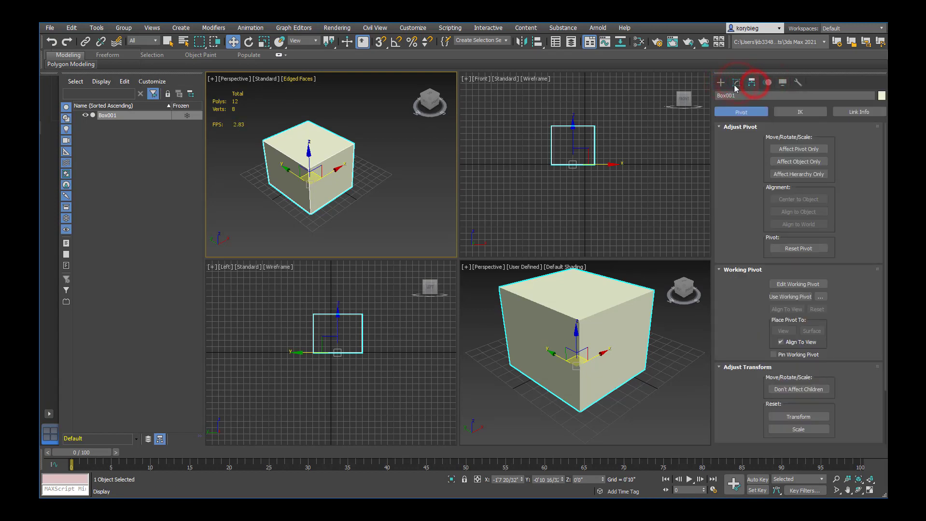
left_click(720, 84)
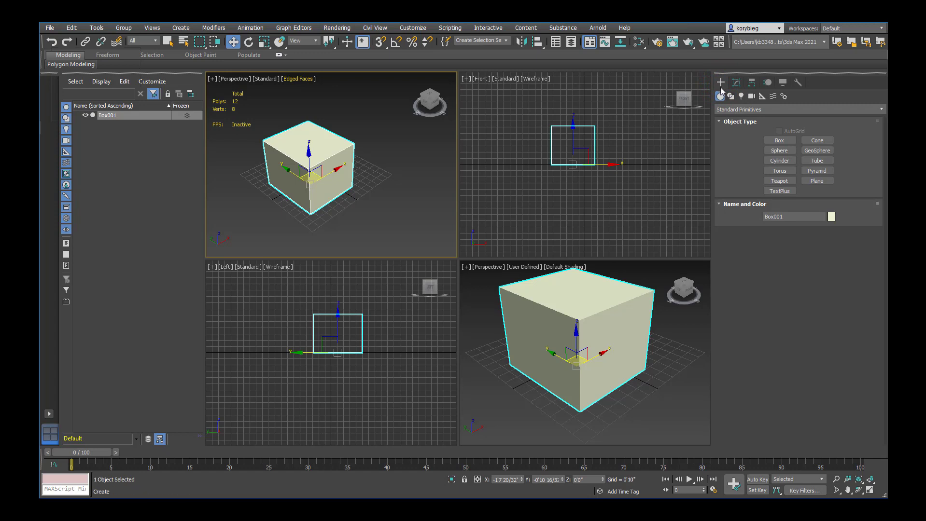
- Toggle the Geometry category, check the category list, then show the Shapes category
left_click(721, 97)
left_click(721, 97)
left_click(720, 97)
left_click(729, 111)
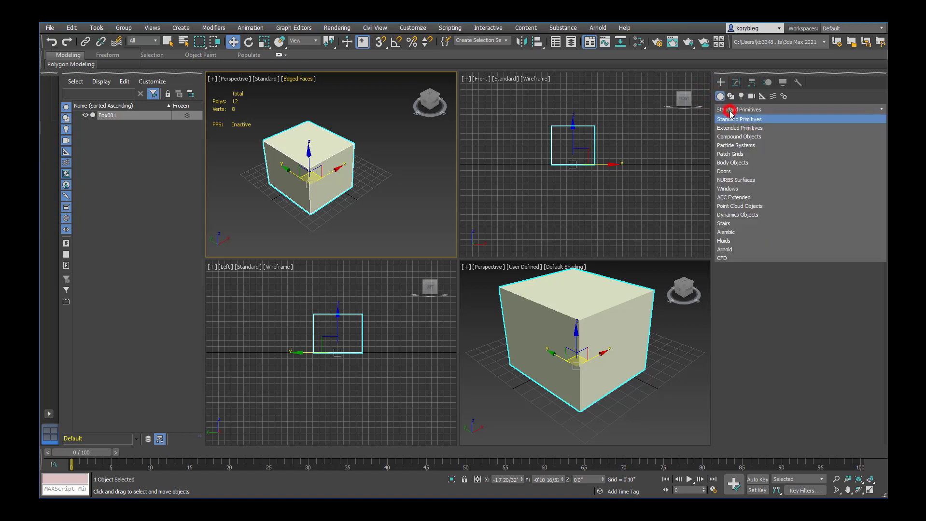
left_click(730, 114)
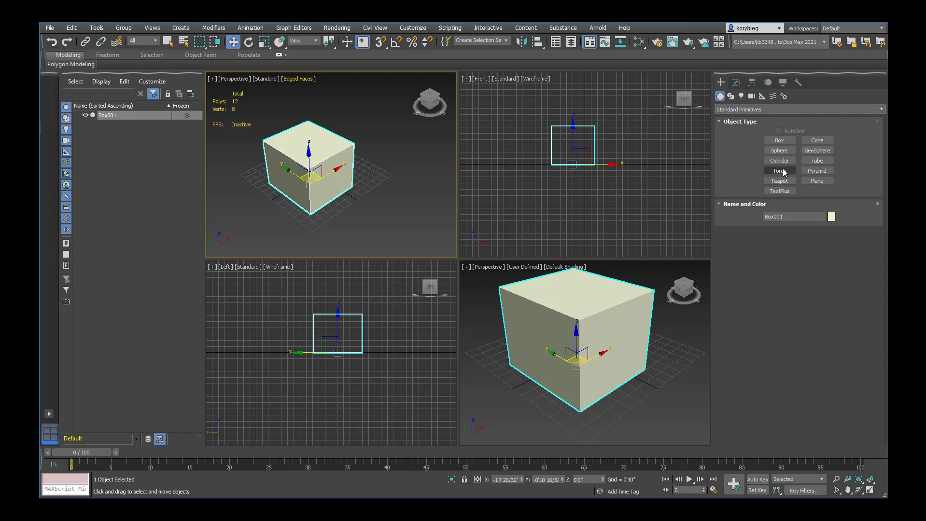
left_click(731, 98)
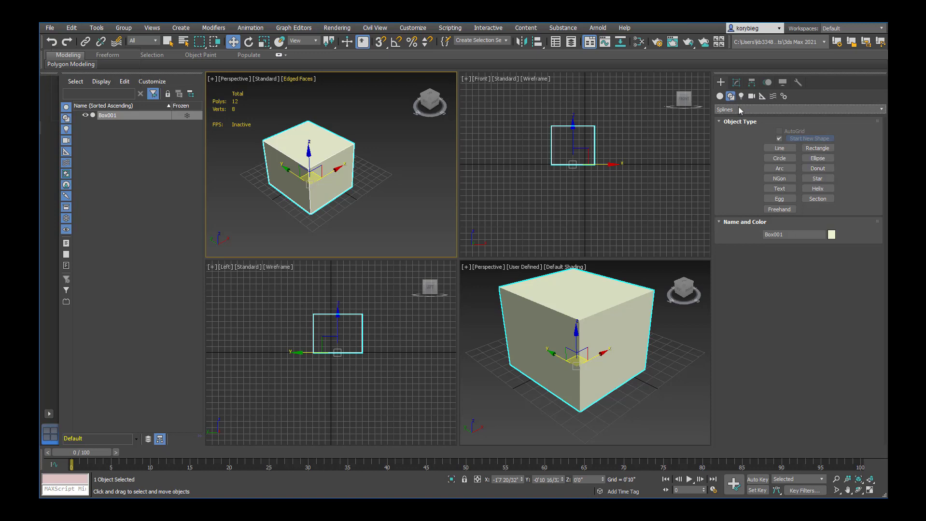
- Browse Lights (keeping Photometric), Cameras, Helpers and Space Warps, then return to Geometry
left_click(740, 96)
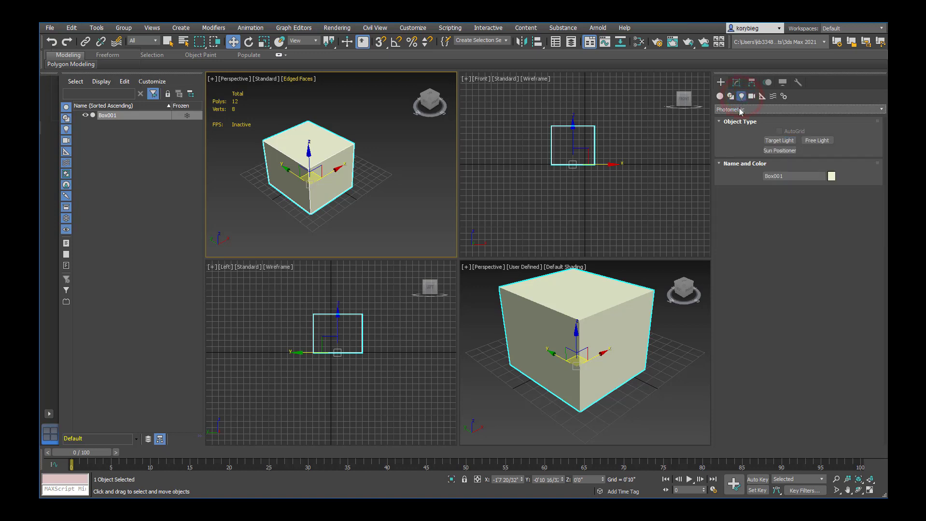
left_click(741, 110)
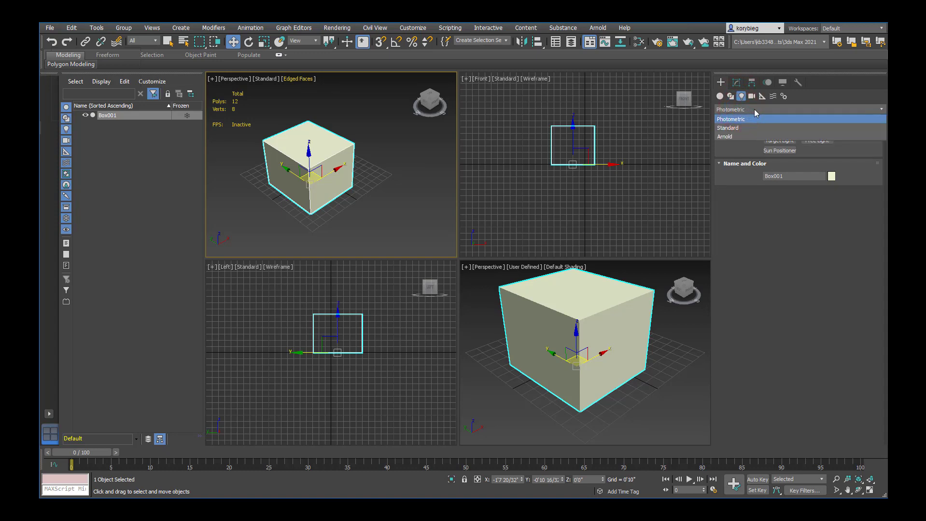
left_click(755, 109)
left_click(752, 97)
left_click(761, 97)
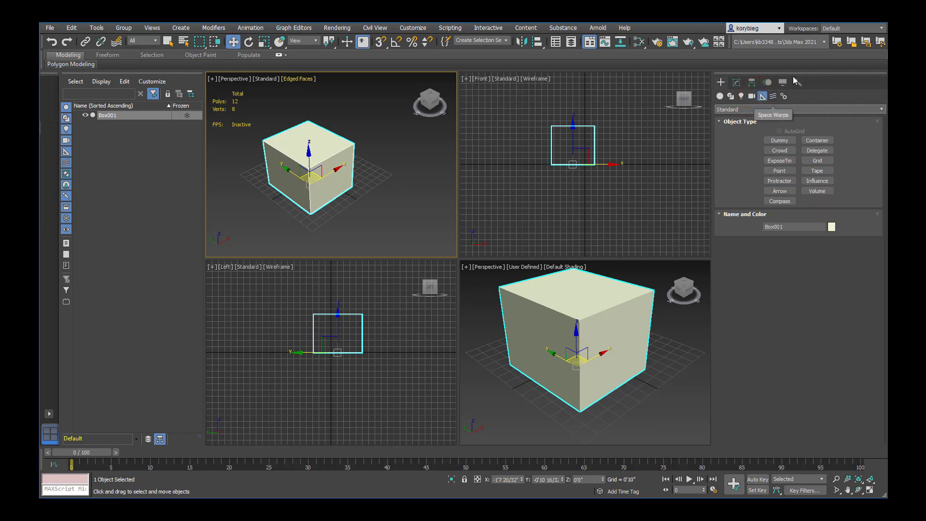
left_click(772, 96)
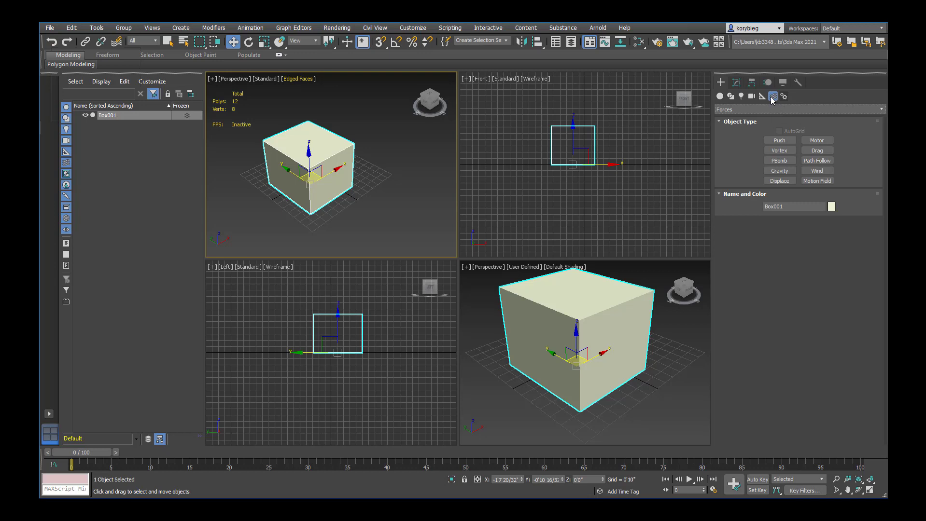
left_click(720, 97)
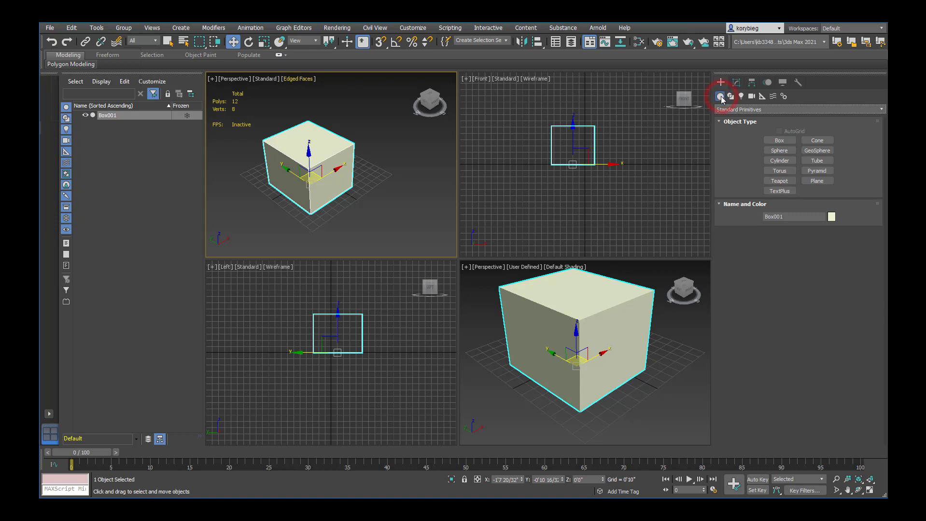
- Show Extended Primitives, Compound Objects and Windows geometry types, then switch to Spline shapes
left_click(762, 110)
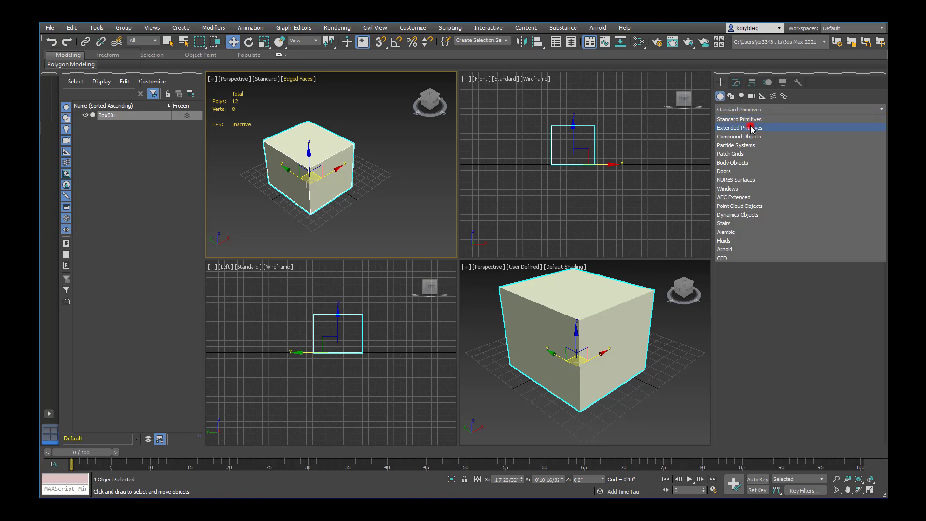
left_click(751, 128)
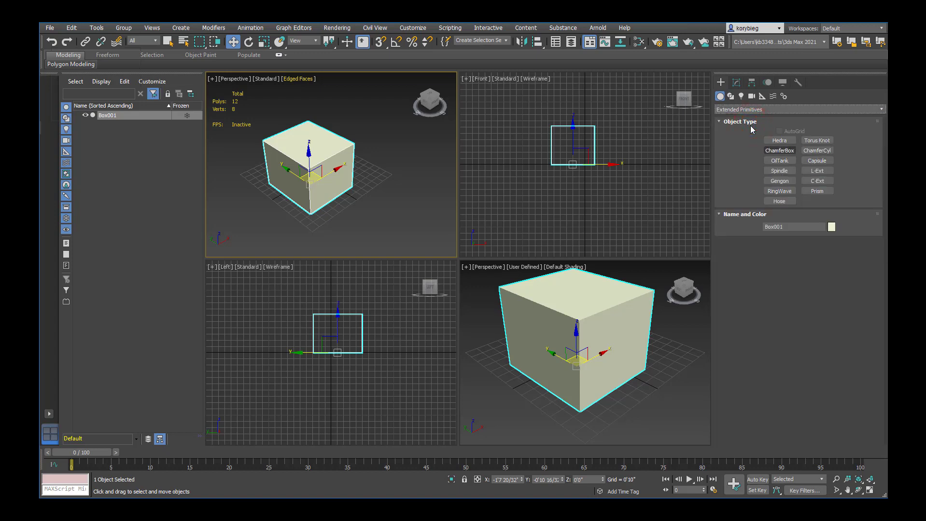
left_click(727, 110)
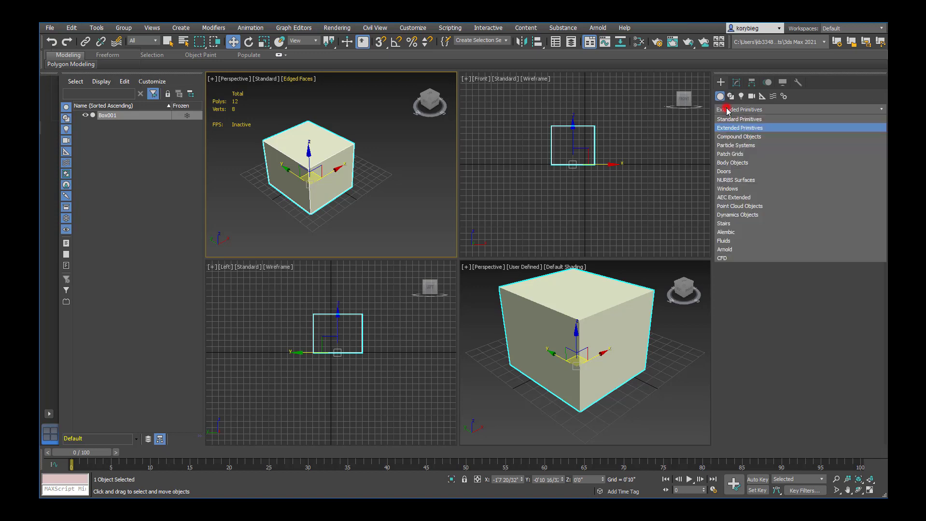
left_click(739, 137)
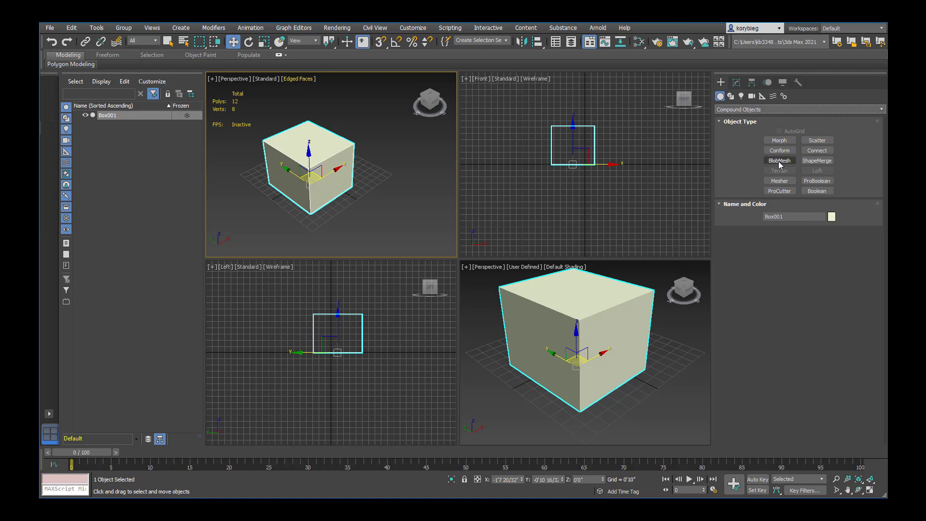
left_click(768, 110)
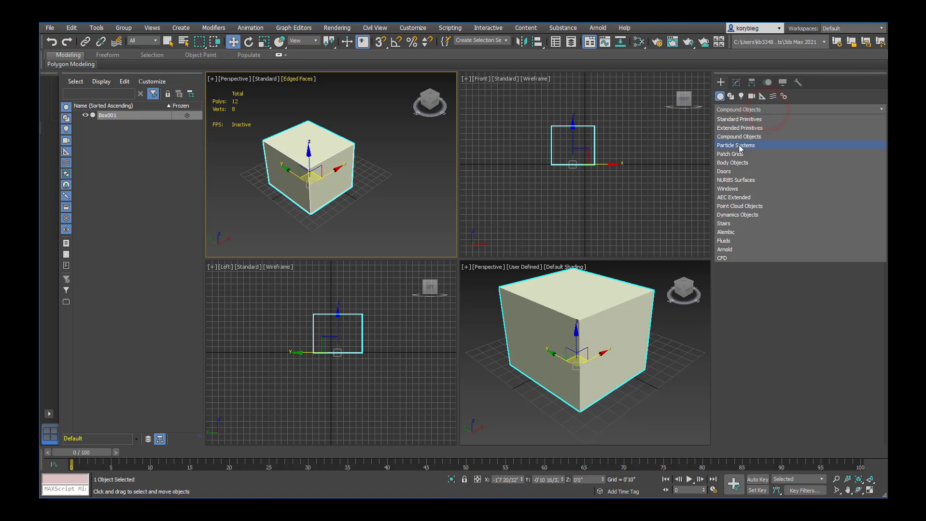
left_click(727, 188)
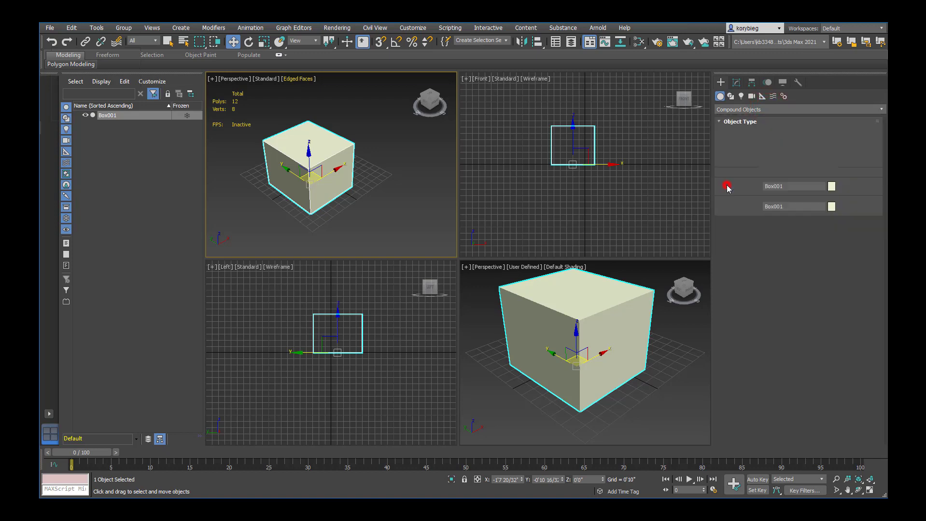
left_click(742, 111)
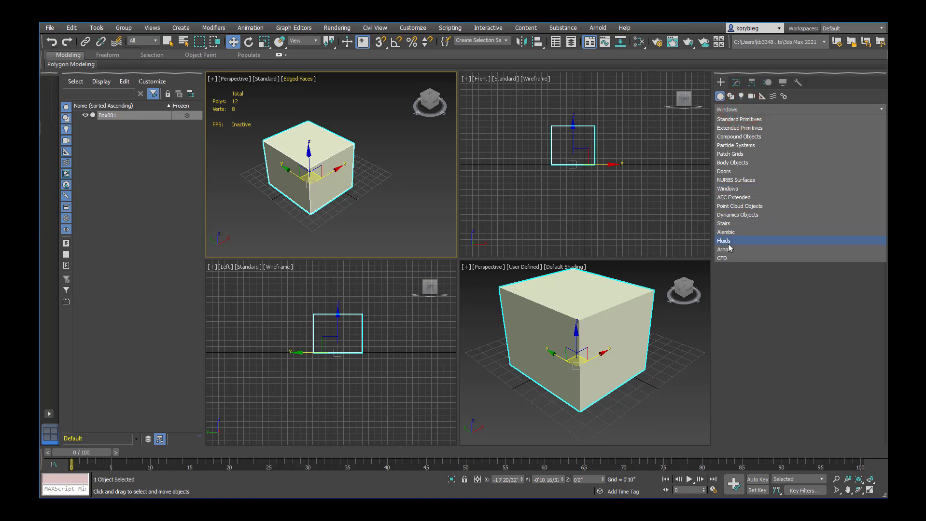
left_click(729, 96)
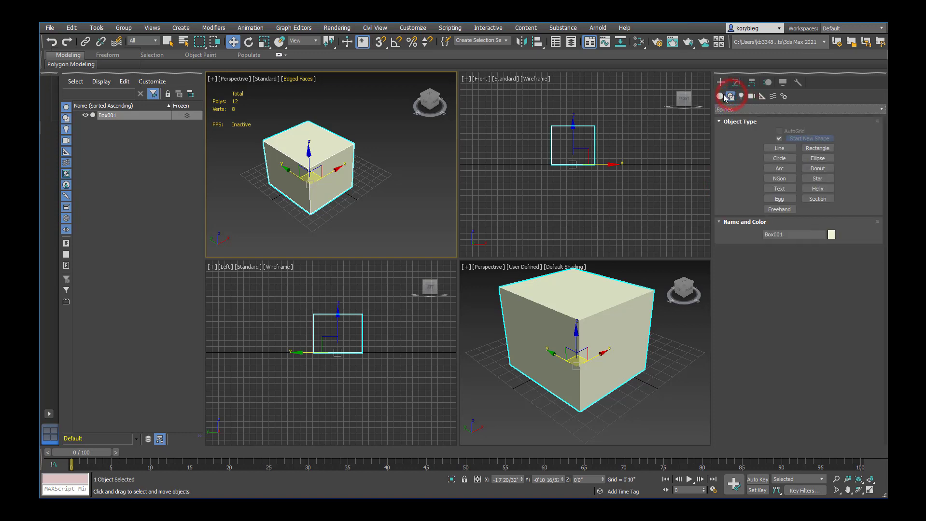
left_click(721, 82)
- Select Box001 in the Perspective view and show its parameters in the Modify panel
left_click(167, 42)
left_click(571, 314)
left_click(736, 82)
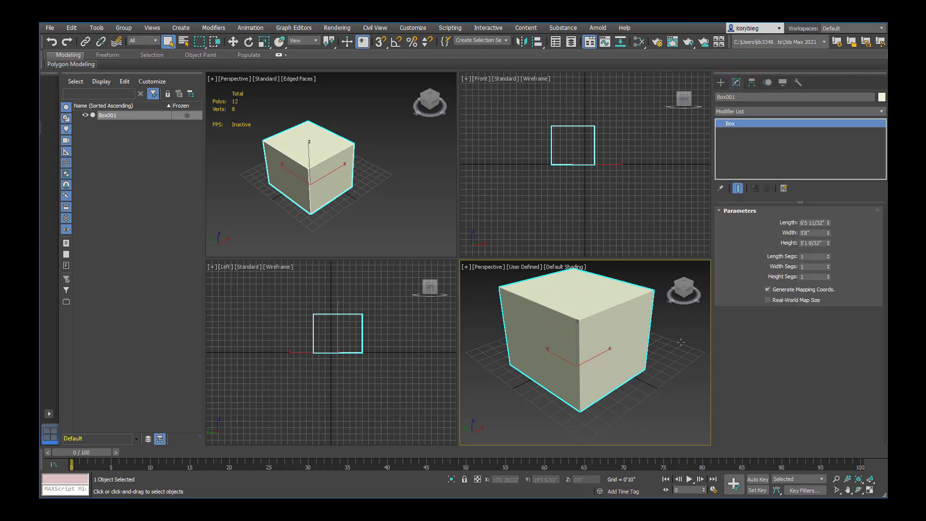
left_click(676, 366)
left_click(613, 339)
- Resize the box to about 6'8" long and 3'2" high, with Edged Faces shown in Perspective
left_click_drag(828, 225, 828, 260)
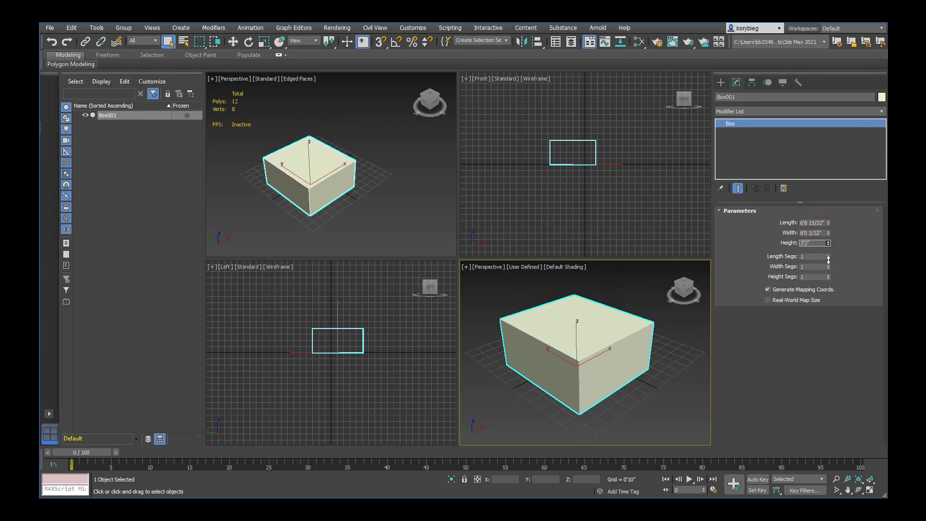
left_click_drag(828, 260, 828, 268)
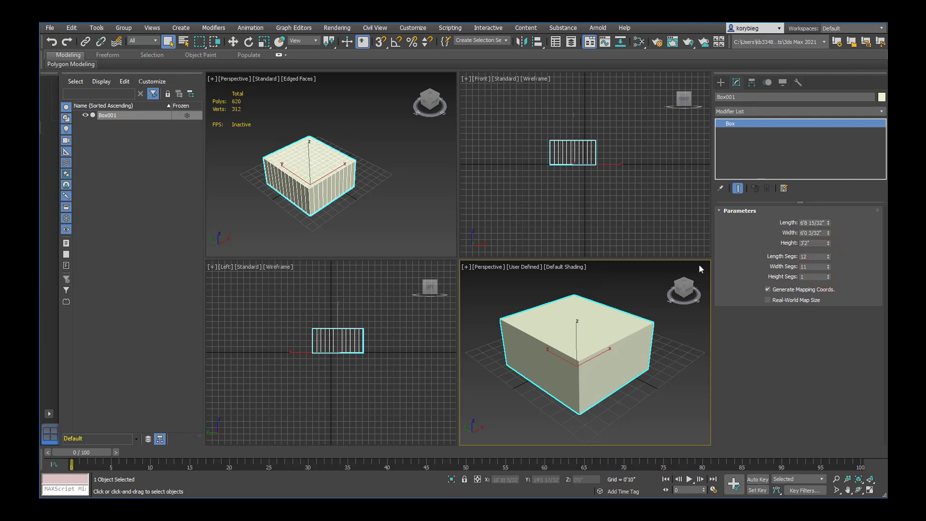
left_click(572, 267)
left_click(593, 371)
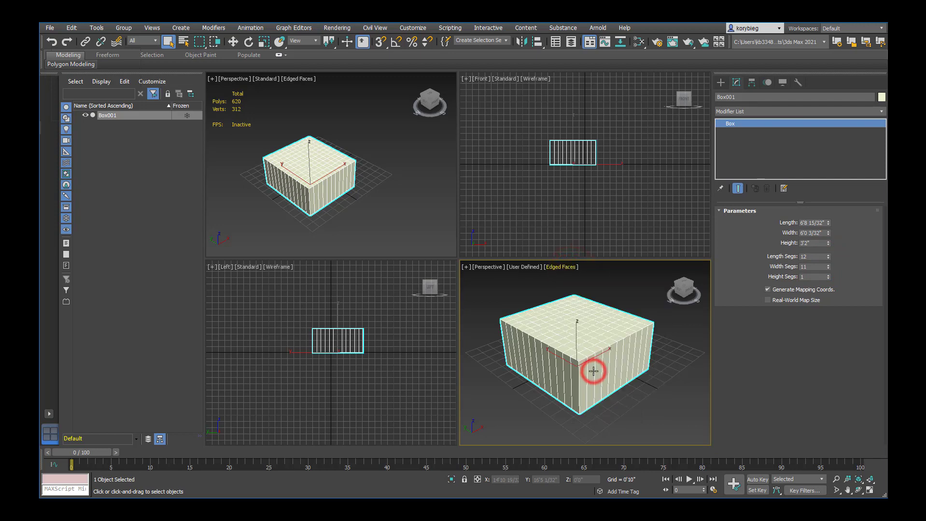
- Give the box 12 length, 11 width and 6 height segments
left_click_drag(828, 279, 827, 277)
middle_click_drag(641, 363, 635, 365)
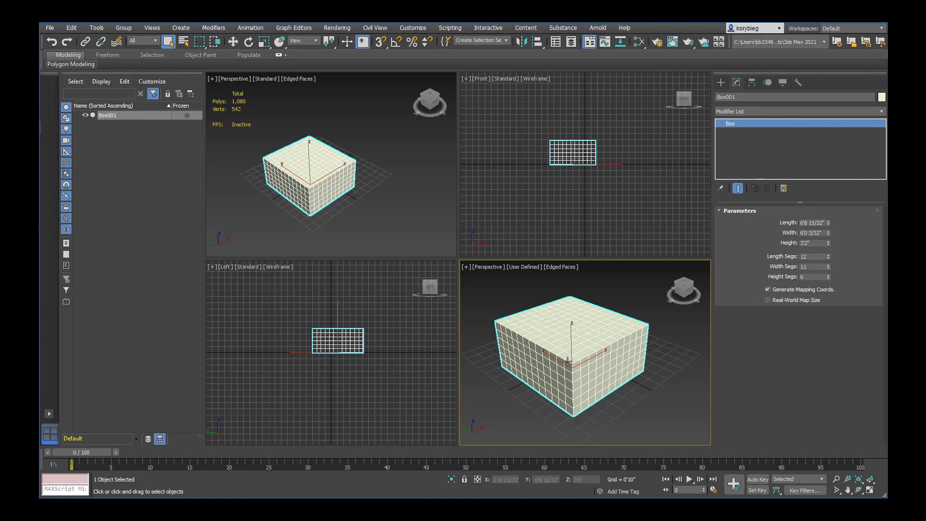
middle_click_drag(575, 362, 571, 362)
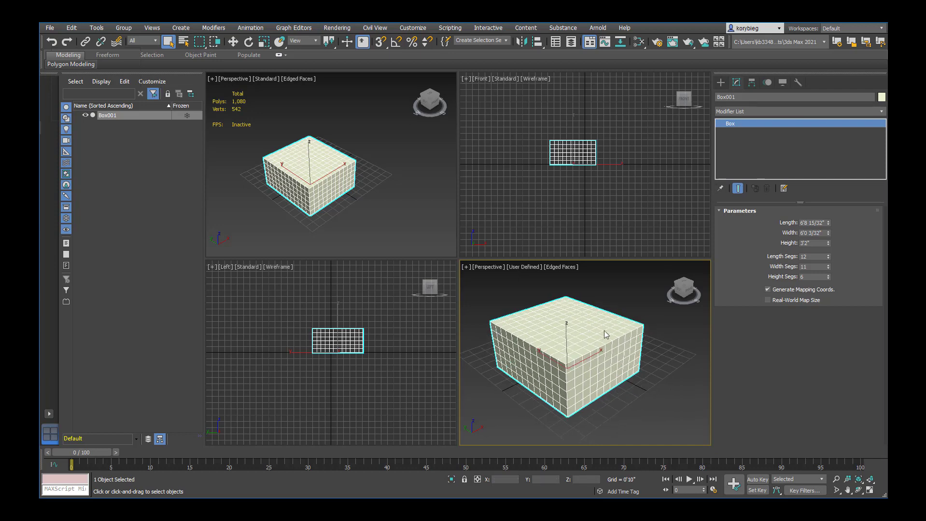
middle_click_drag(603, 329, 605, 328)
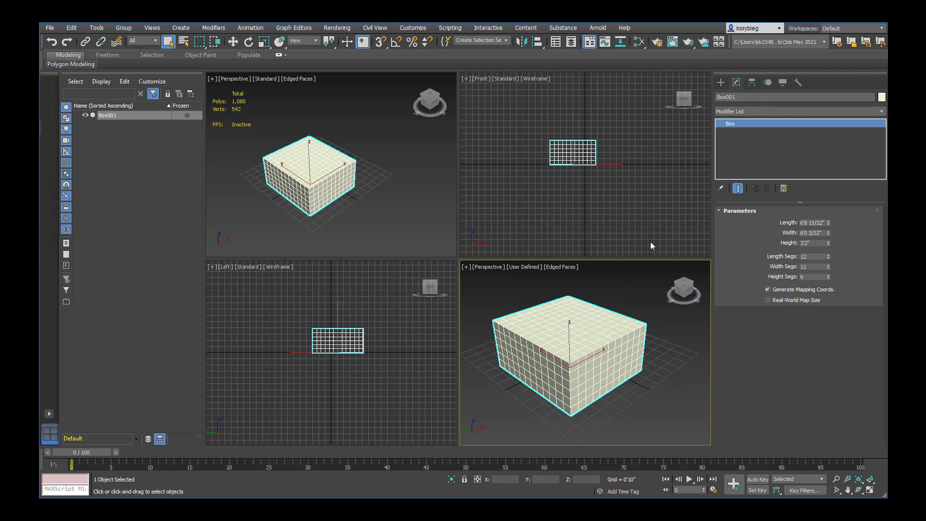
- Add a Bend modifier to the box with an angle of 23.5
left_click(726, 97)
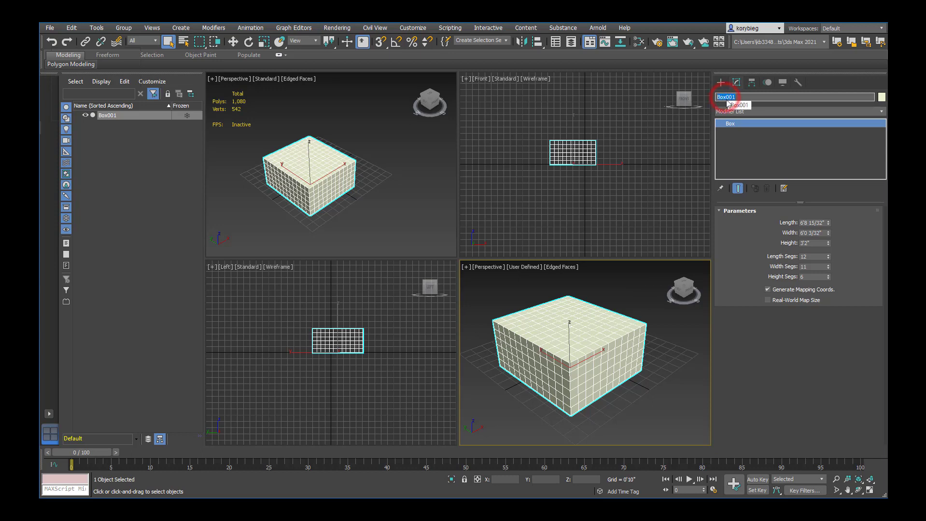
left_click(879, 112)
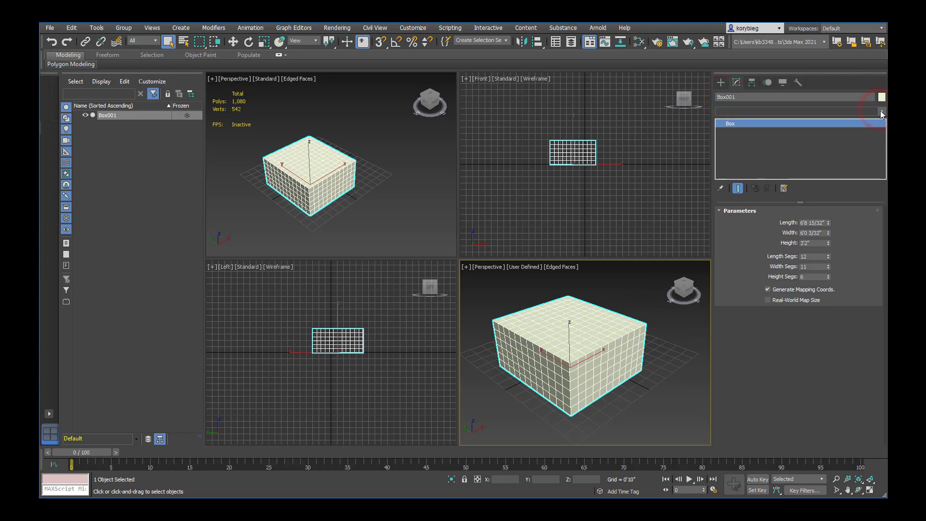
left_click(879, 112)
scroll(880, 115, "down", 4)
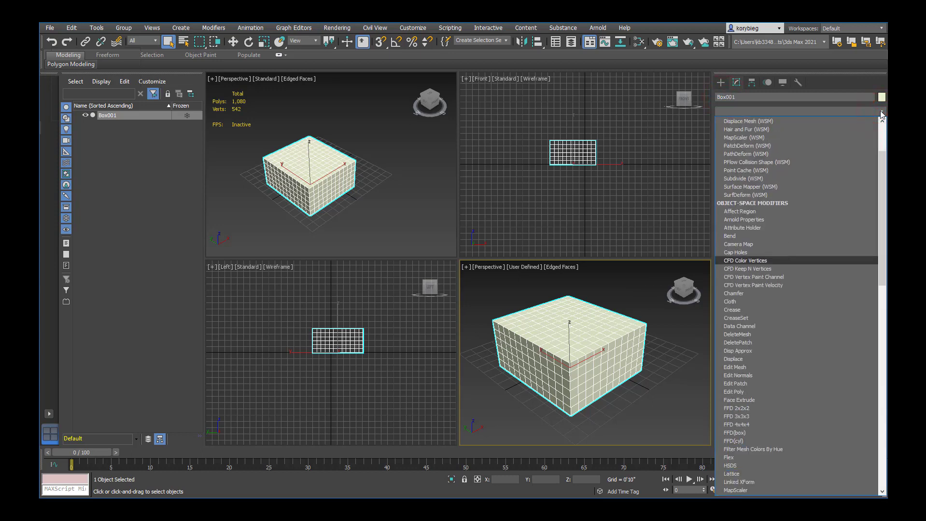
left_click(744, 237)
left_click_drag(824, 229, 824, 209)
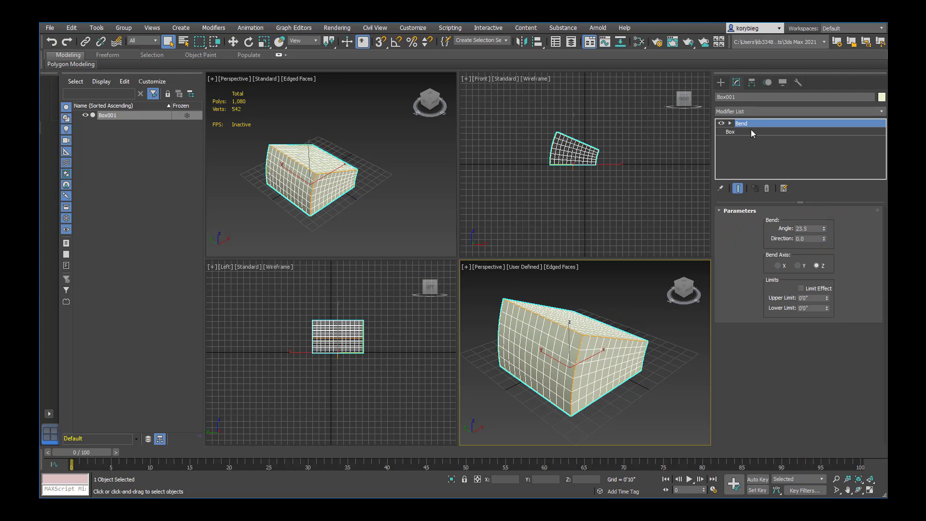
- Add a Twist modifier above Bend and raise its angle to 44.0
left_click(881, 111)
scroll(760, 386, "down", 1)
scroll(760, 386, "down", 6)
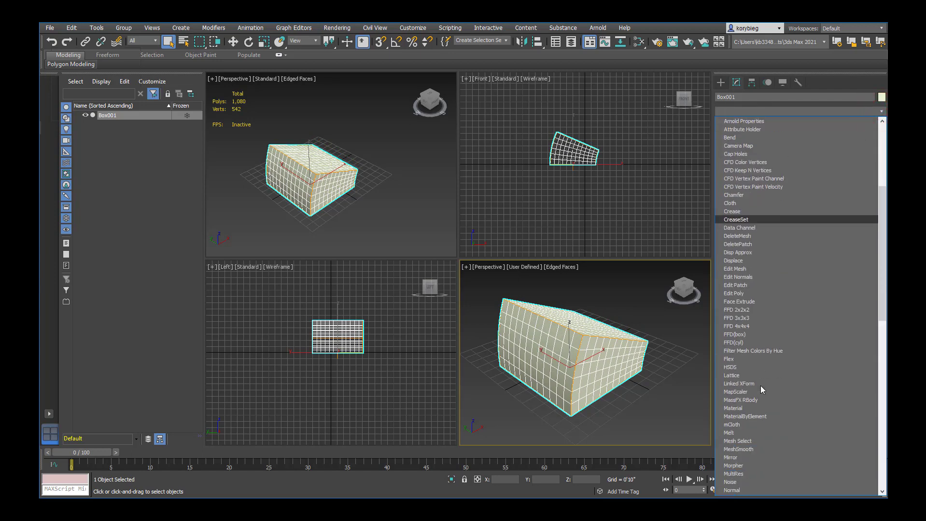
scroll(760, 386, "down", 15)
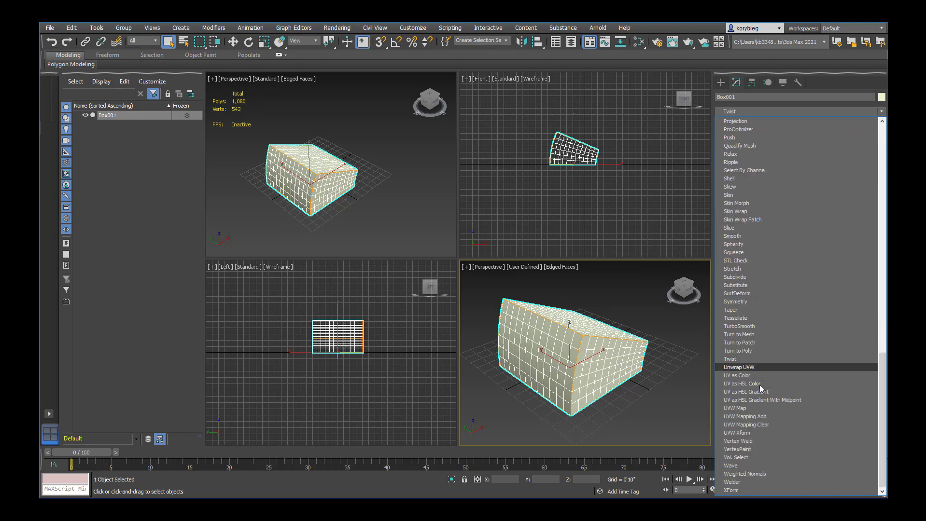
left_click(734, 362)
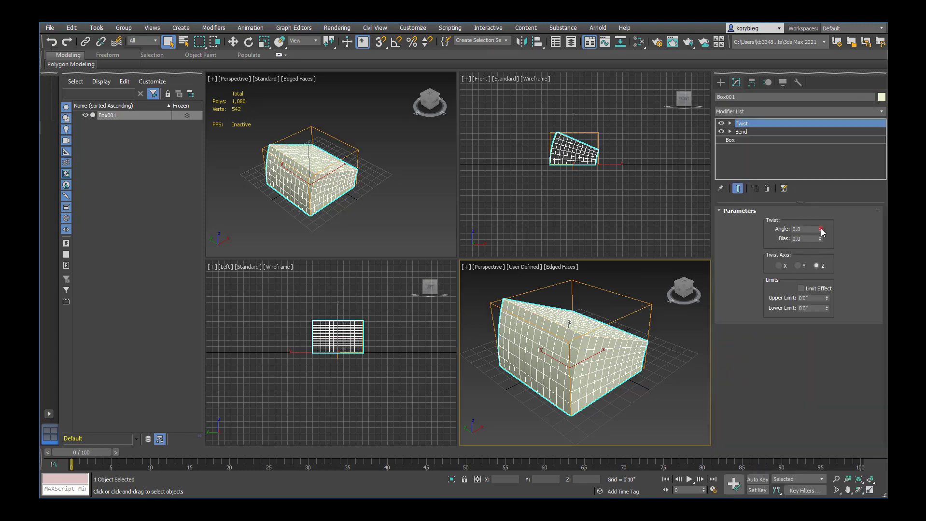
left_click_drag(819, 229, 818, 186)
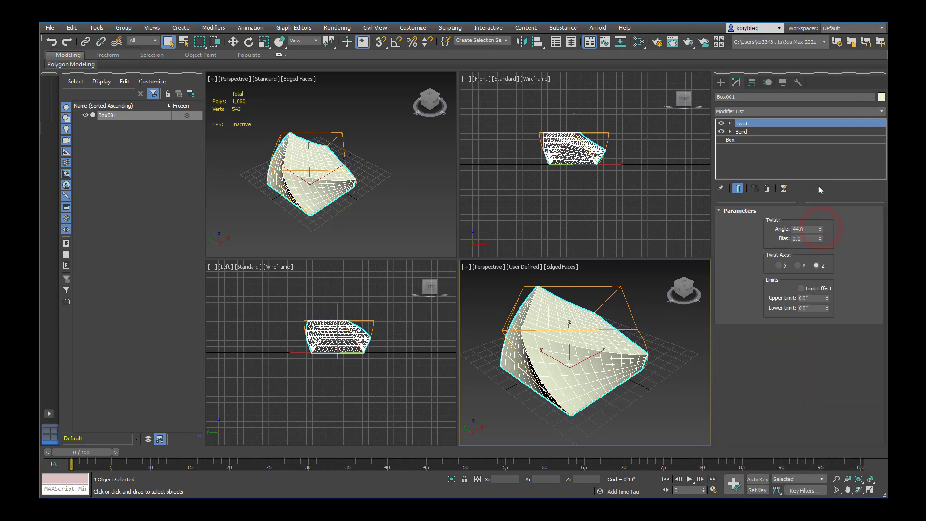
- Lengthen the base box to 11'4 21/32" from the Box level of the stack
left_click(735, 141)
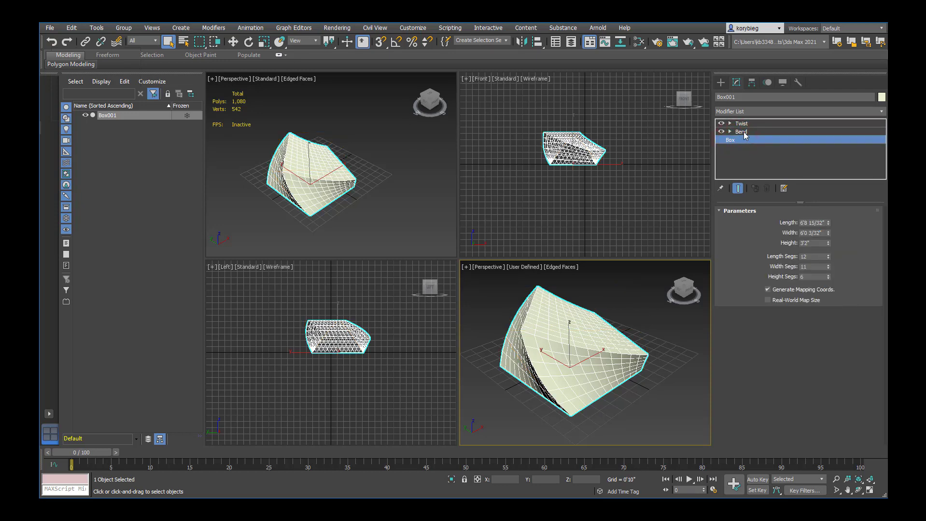
left_click(744, 133)
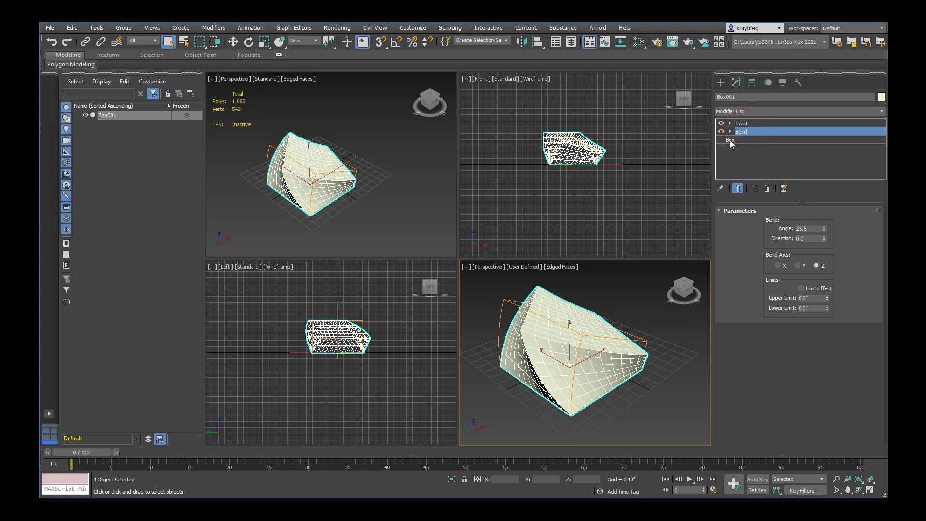
left_click(731, 141)
left_click_drag(739, 125, 749, 154)
left_click_drag(829, 223, 812, 200)
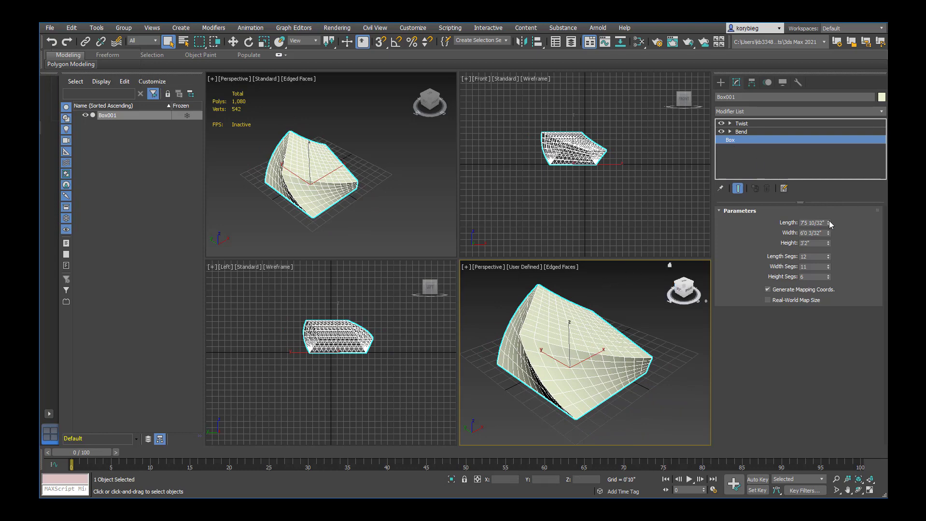
left_click_drag(828, 224, 830, 198)
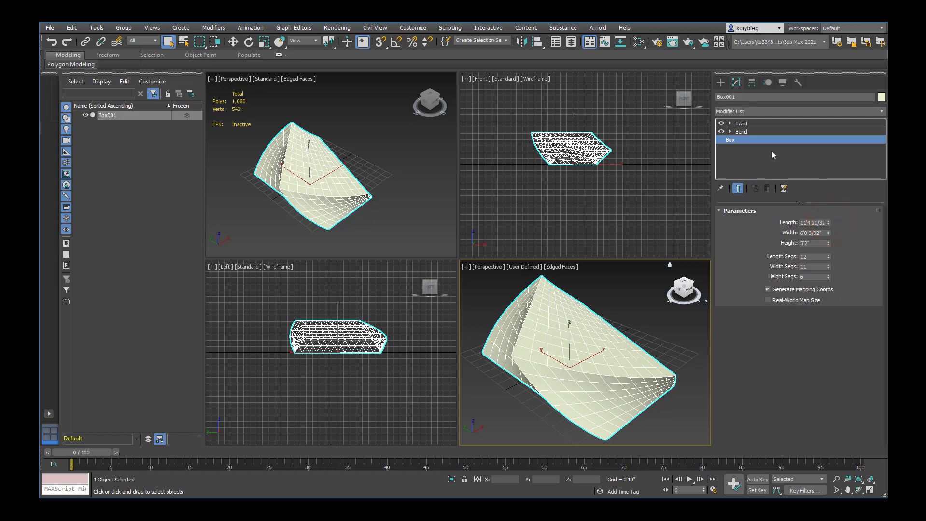
- Toggle the Twist modifier off and on twice to compare the shape
left_click(744, 132)
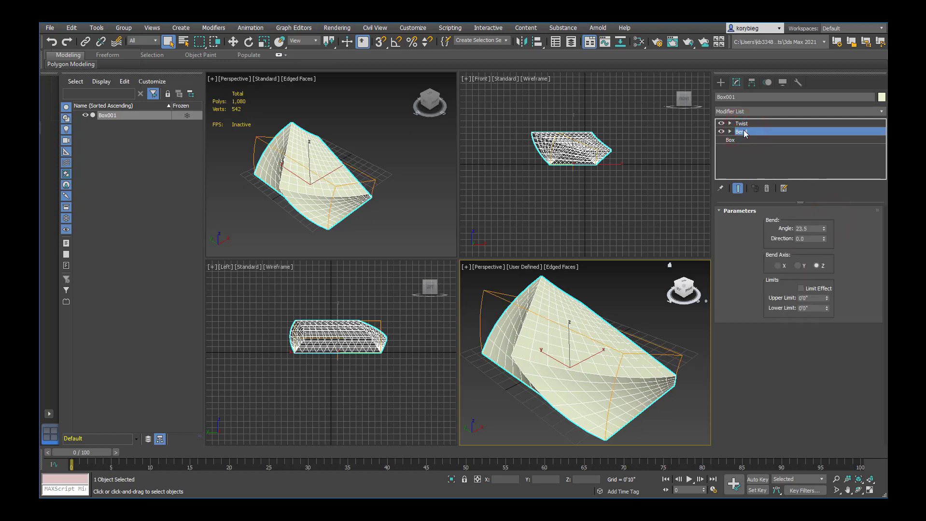
left_click(746, 124)
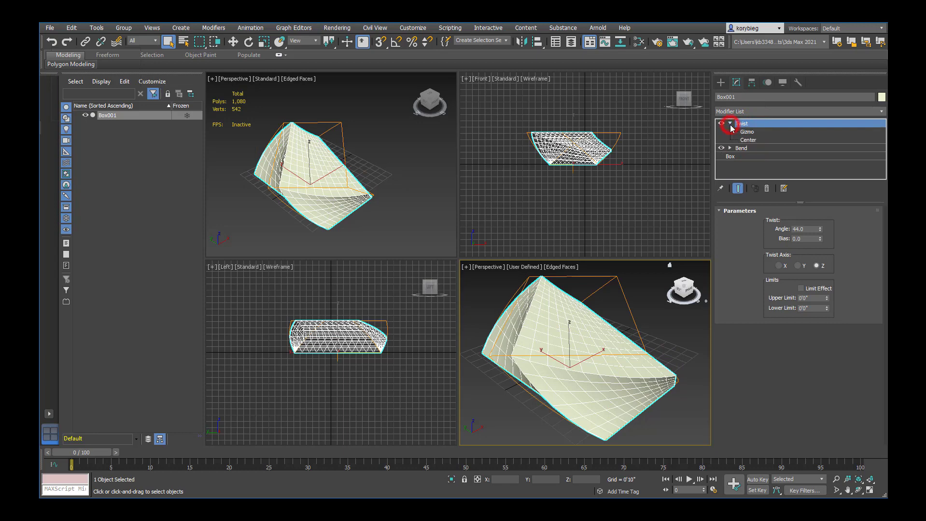
left_click(721, 123)
left_click(721, 124)
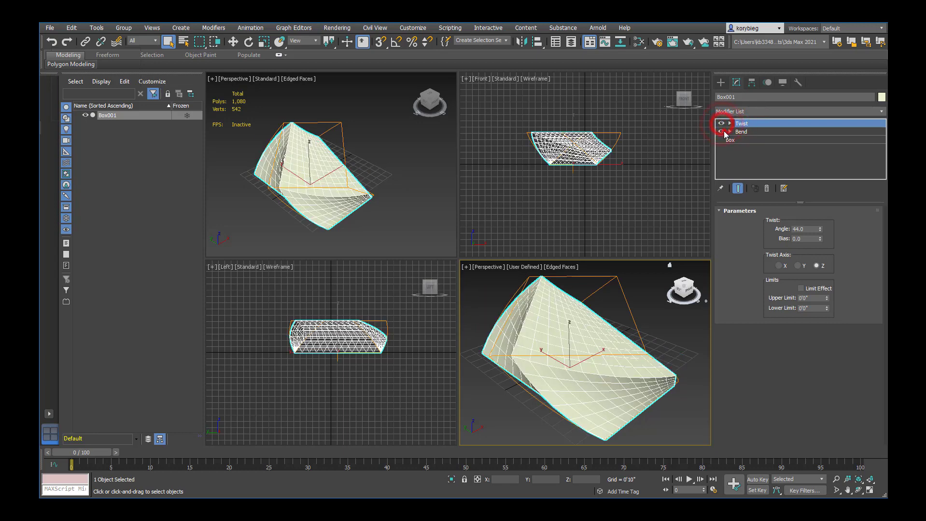
left_click(721, 123)
left_click(721, 123)
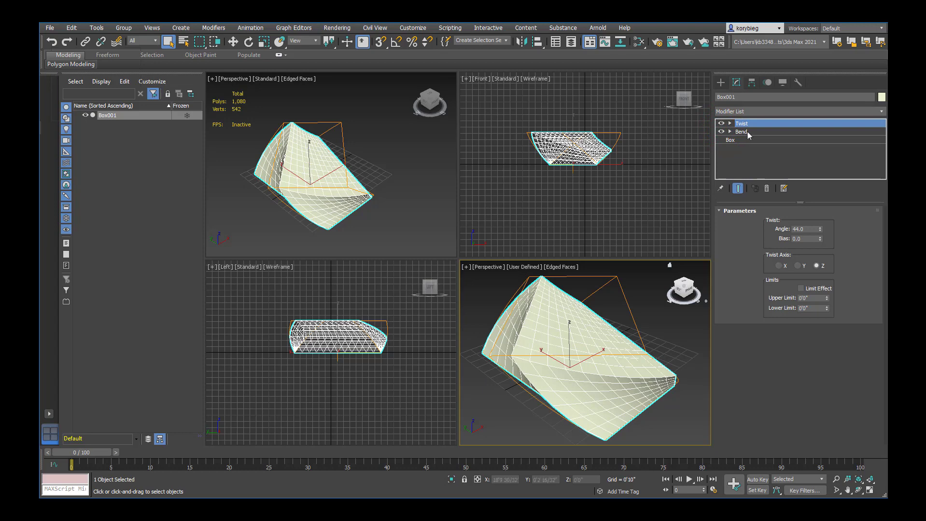
- Change the Bend angle to -7.5° and adjust the base box's height
left_click(754, 132)
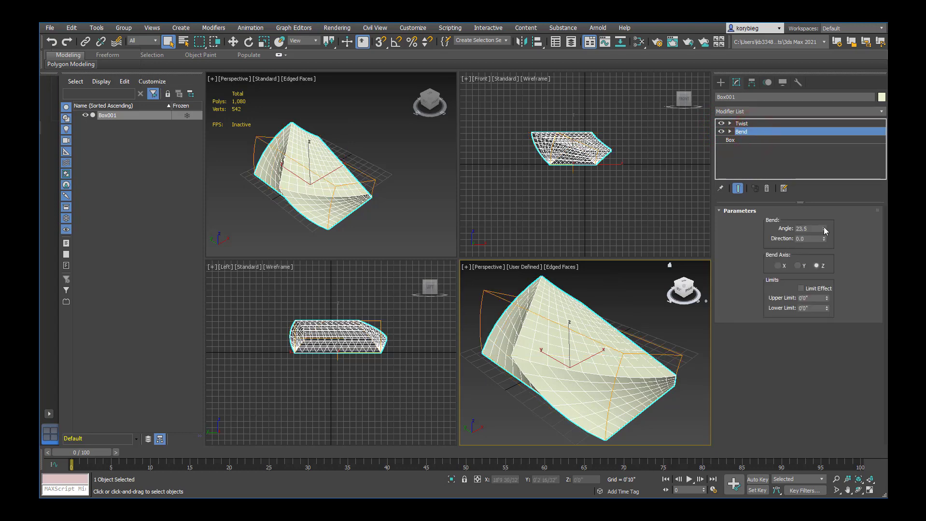
mouse_move(823, 228)
left_mouse_down()
mouse_move(824, 215)
mouse_move(811, 247)
mouse_move(827, 231)
left_mouse_up()
left_click(740, 141)
left_click(767, 125)
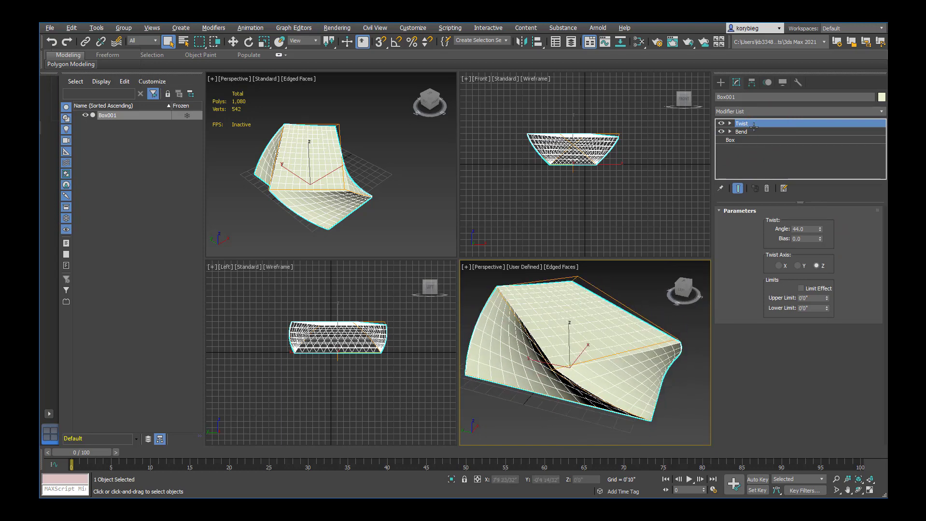
- View the Hierarchy pivot settings, then switch the command panel to the Utilities list
left_click(757, 84)
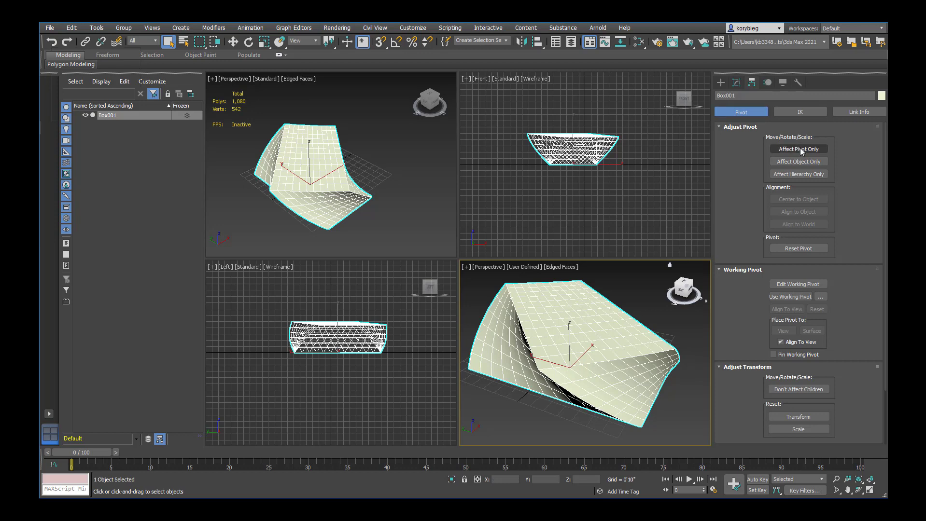
left_click(796, 83)
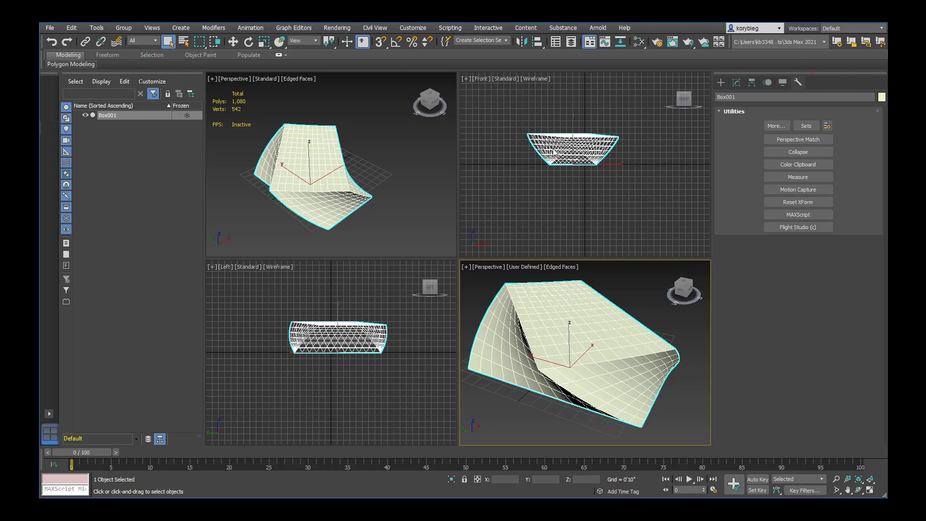
left_click(536, 152)
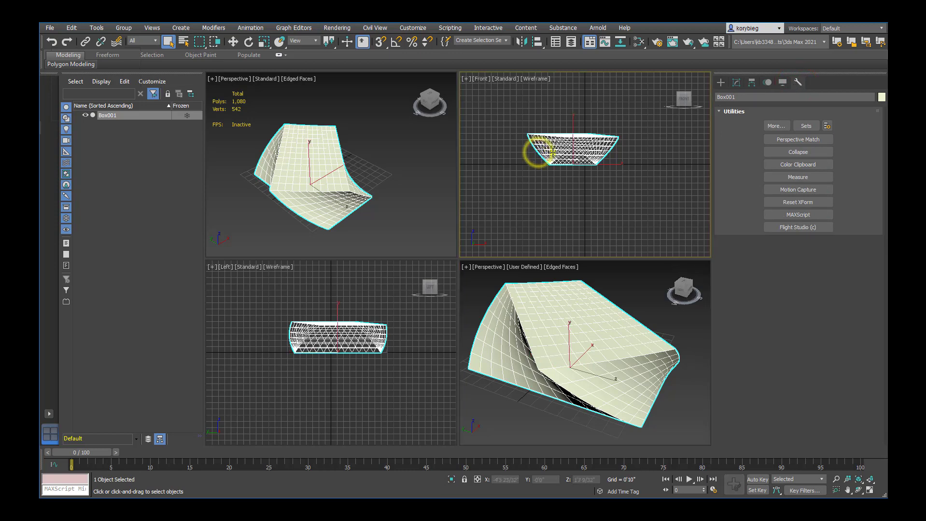
right_click(552, 152)
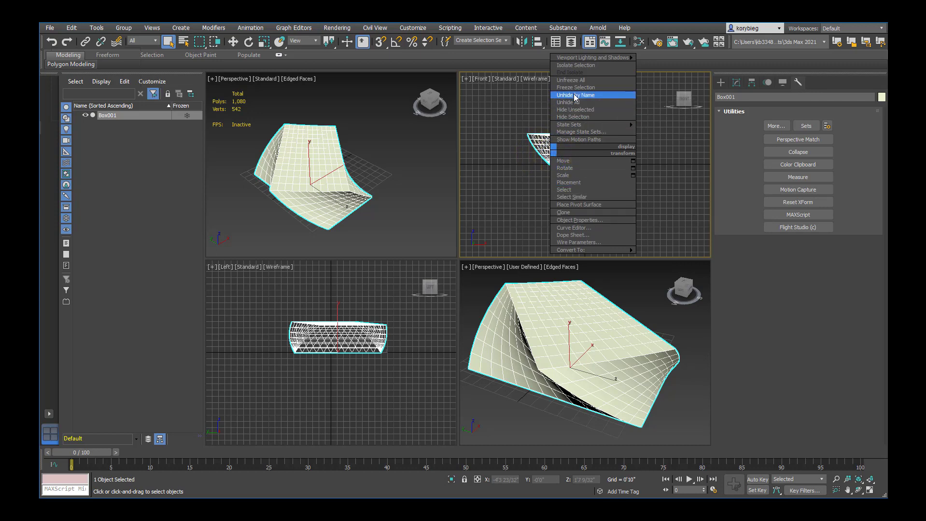
left_click(570, 117)
right_click(515, 126)
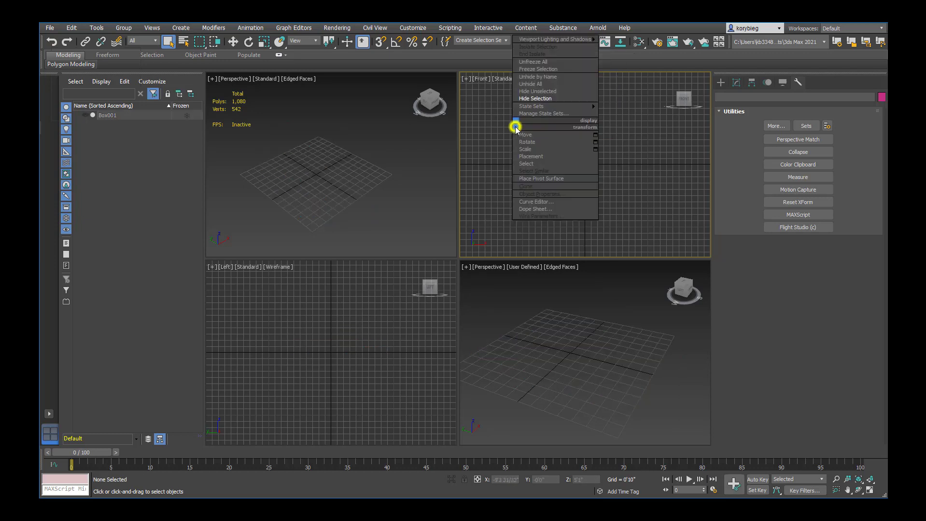
left_click(539, 84)
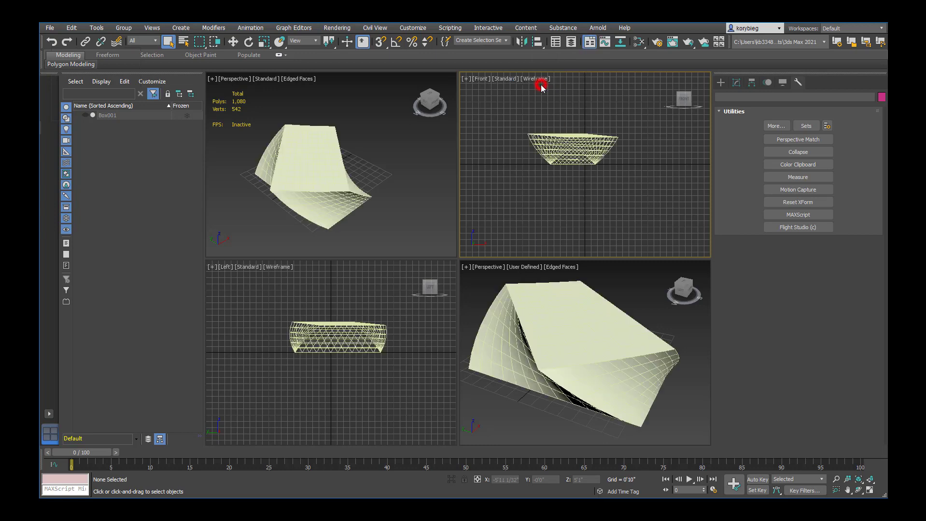
left_click(568, 147)
right_click(571, 147)
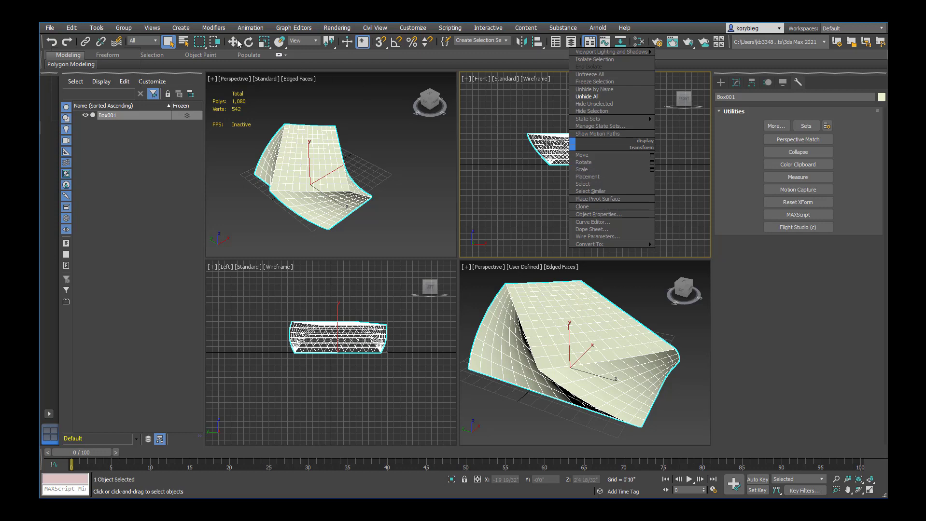
left_click(69, 29)
left_click(69, 29)
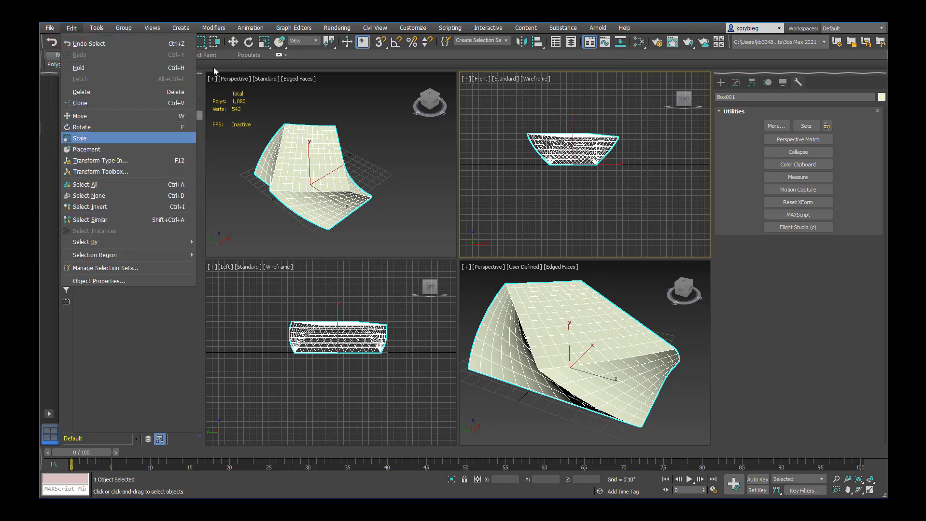
left_click(609, 175)
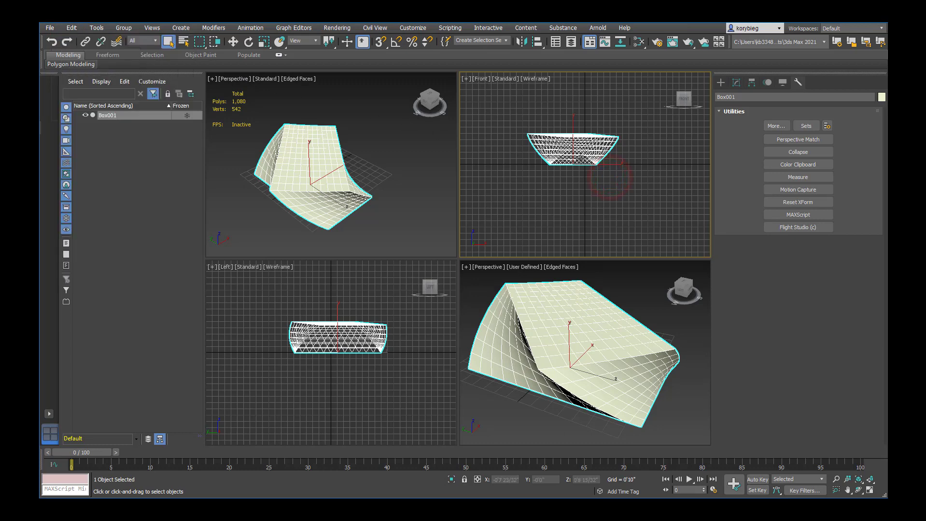